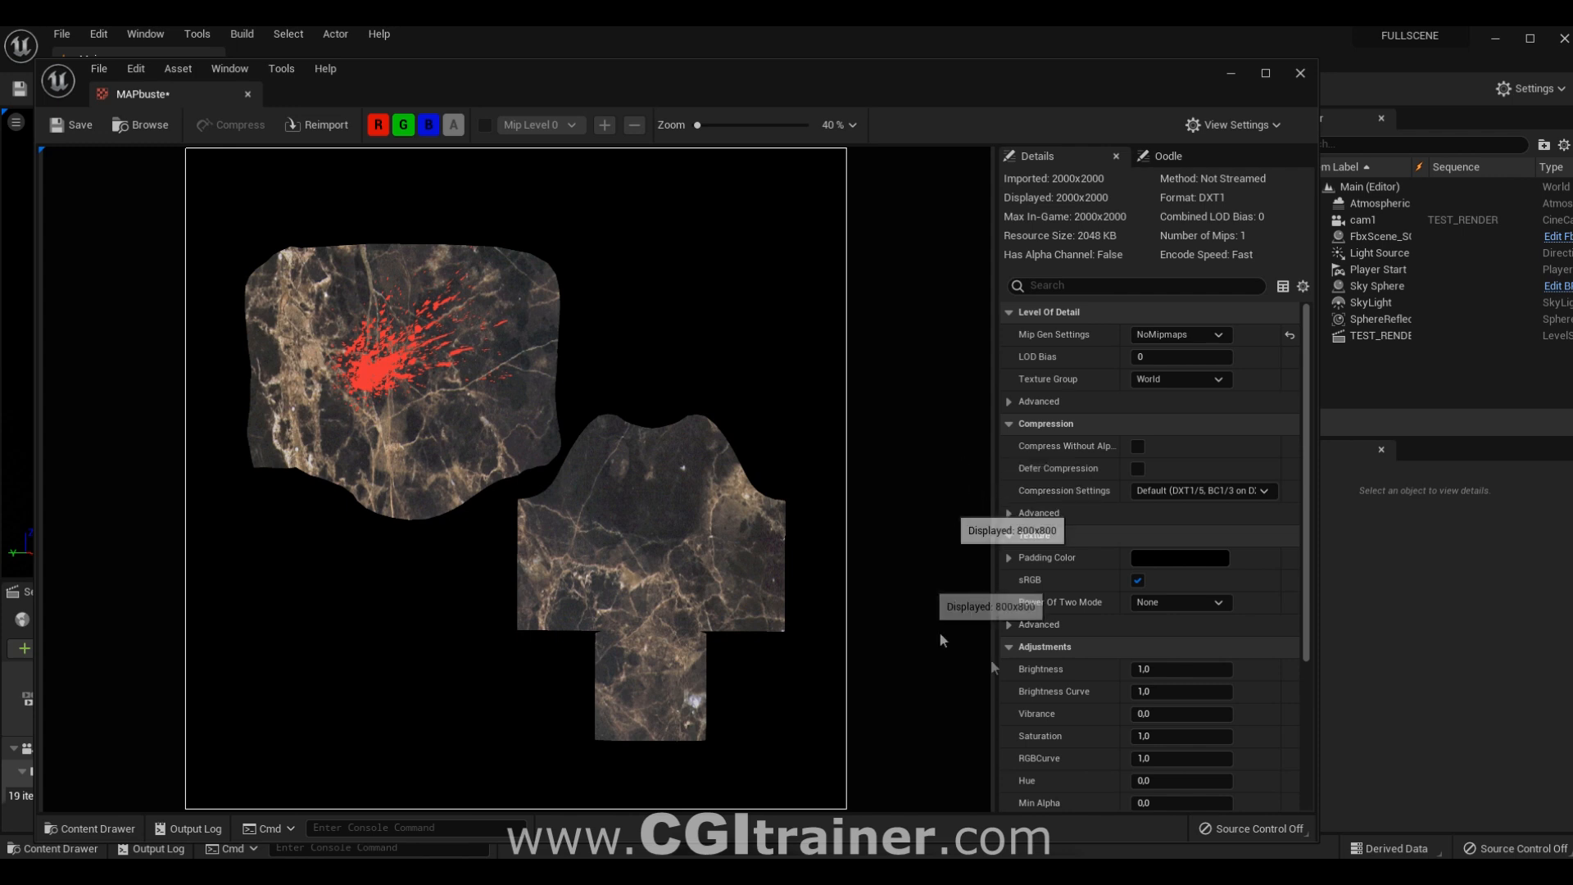
Step: Replace the MAPbuste texture's source file with MAPbusteCOLOR.jpg and reimport the texture
scroll(1144, 611, "down", 6)
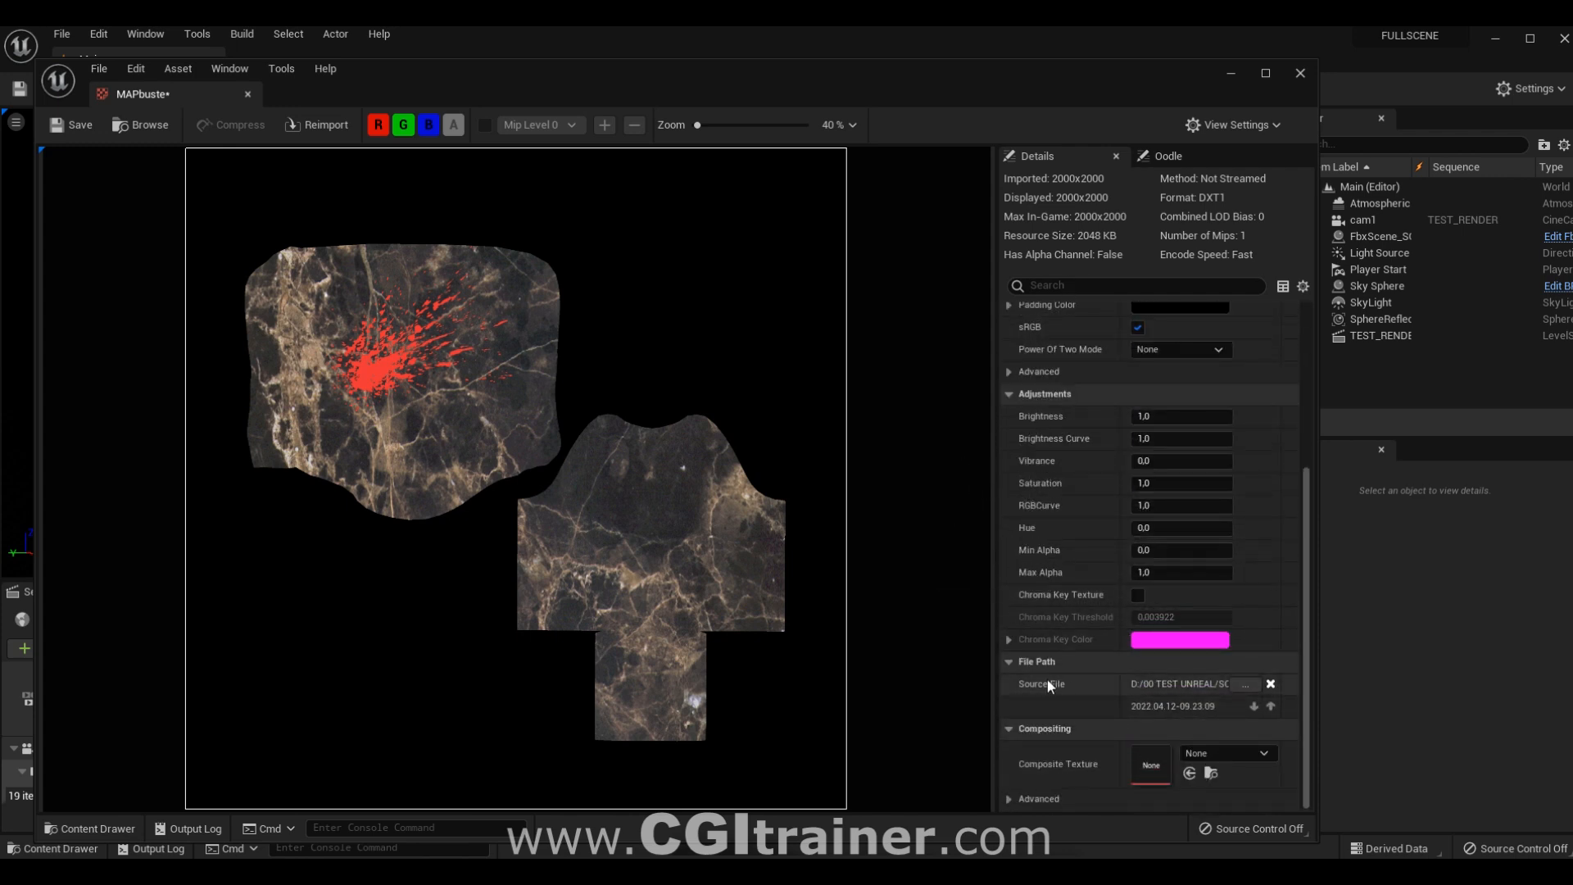
left_click(1246, 683)
left_click(687, 170)
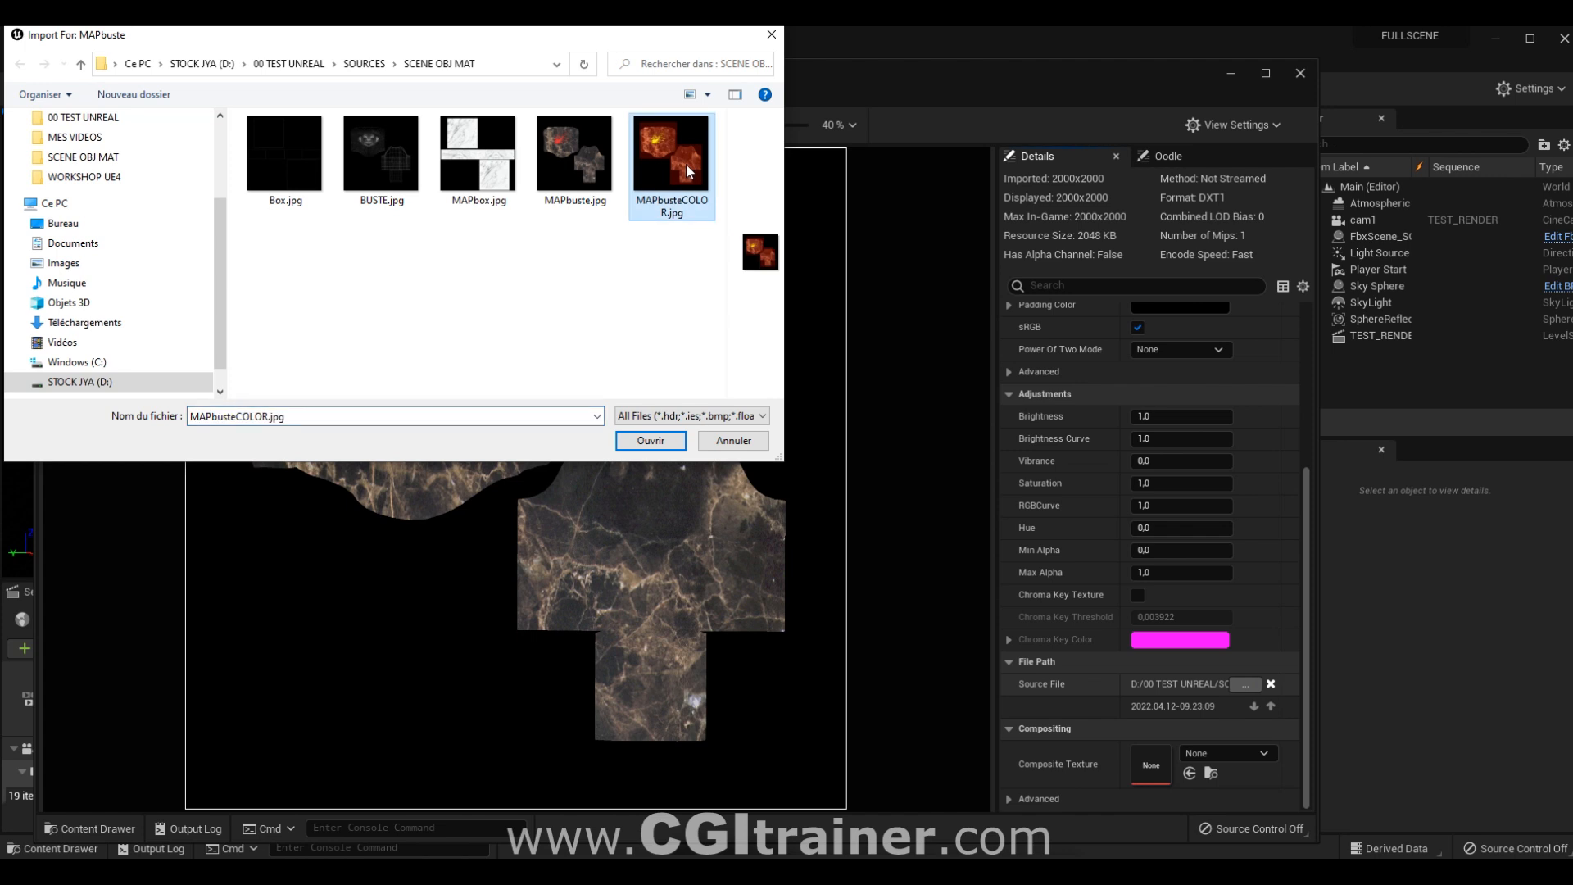
left_click(635, 440)
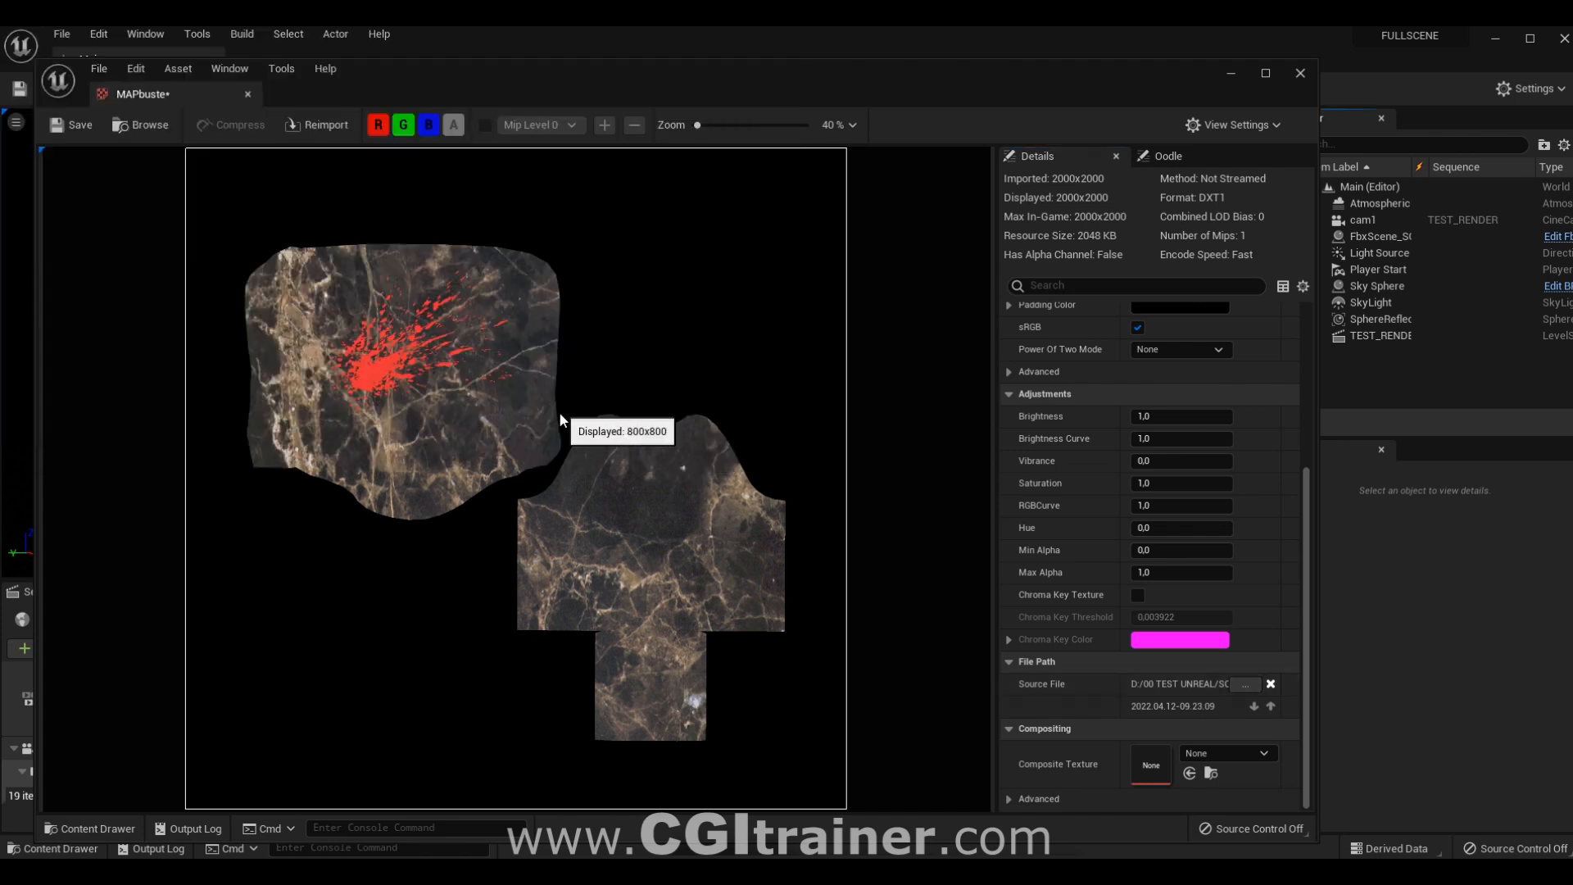
left_click(303, 125)
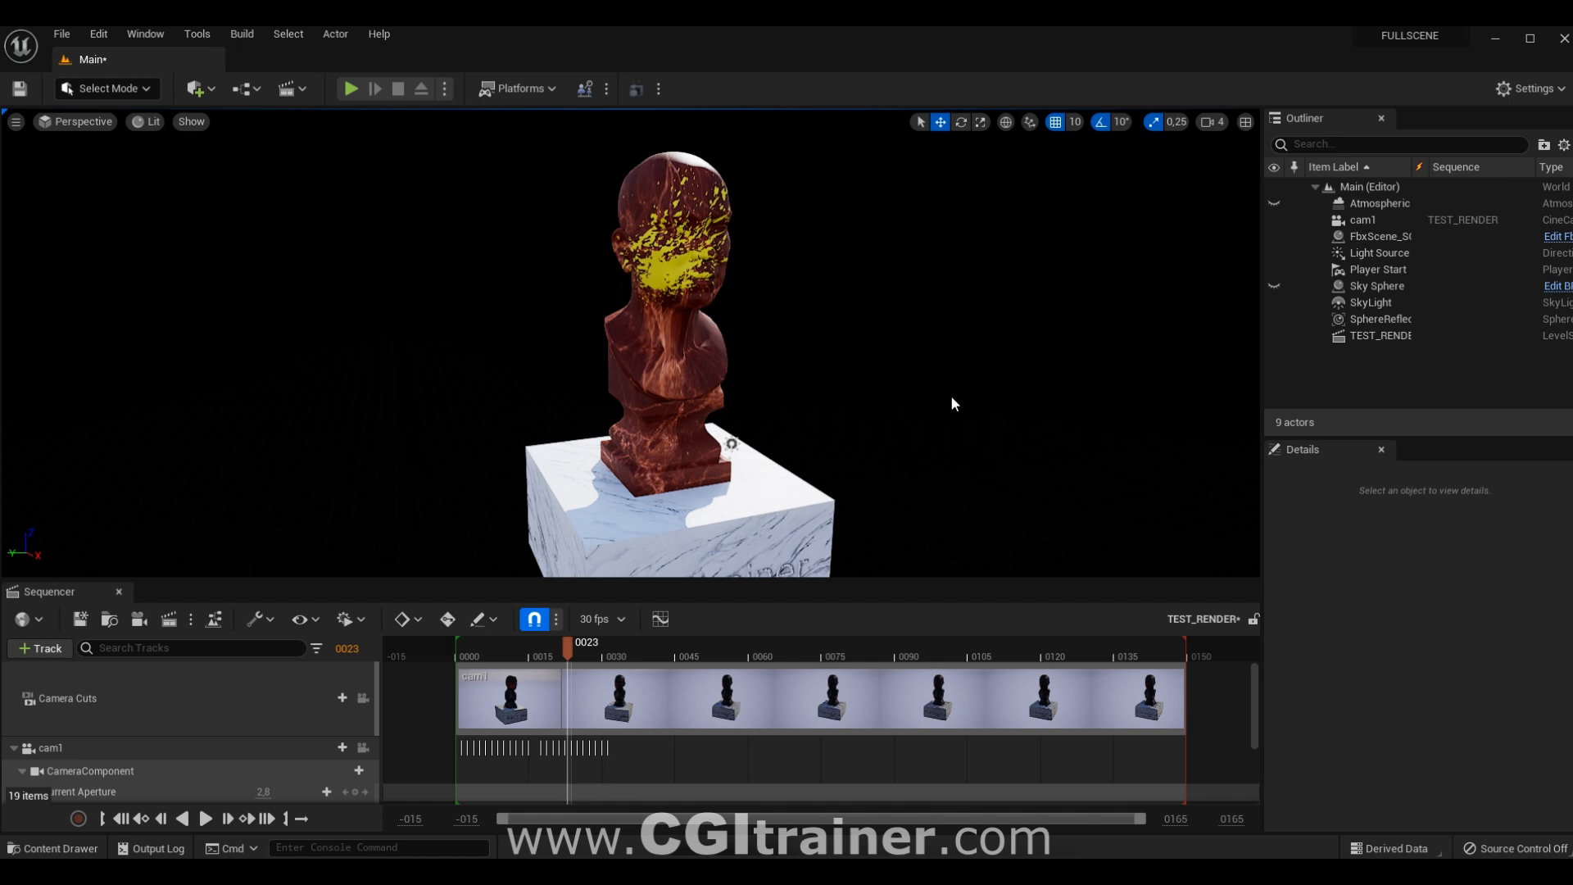
Step: Open Material_1 for editing and reposition the Texture Sample node that feeds its Base Color
key("ctrl+space")
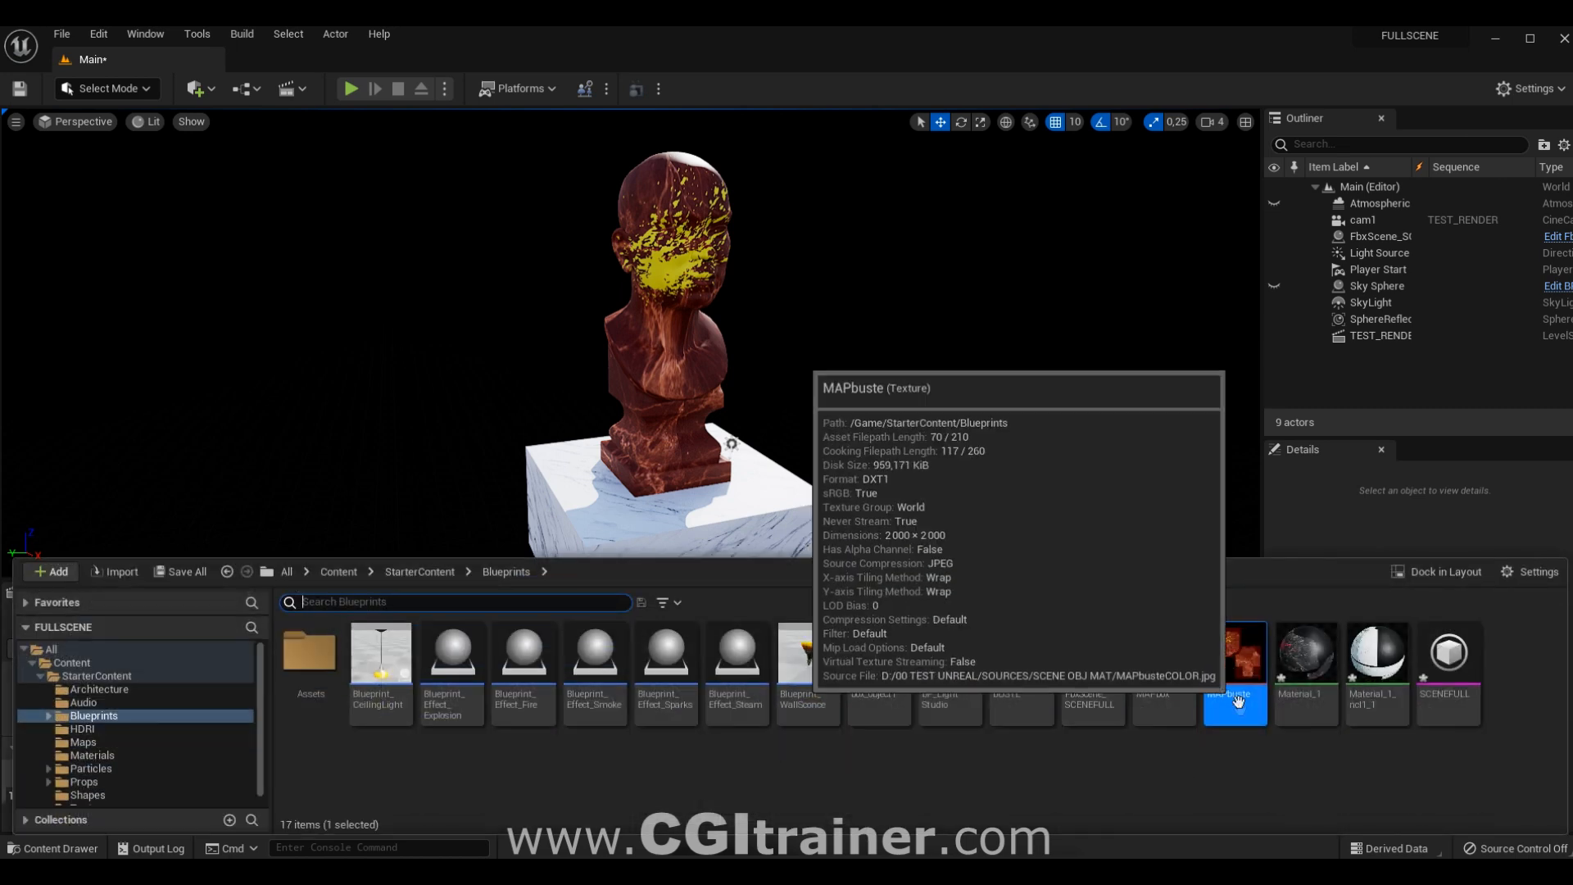
double_click(1311, 662)
left_click_drag(558, 276, 448, 225)
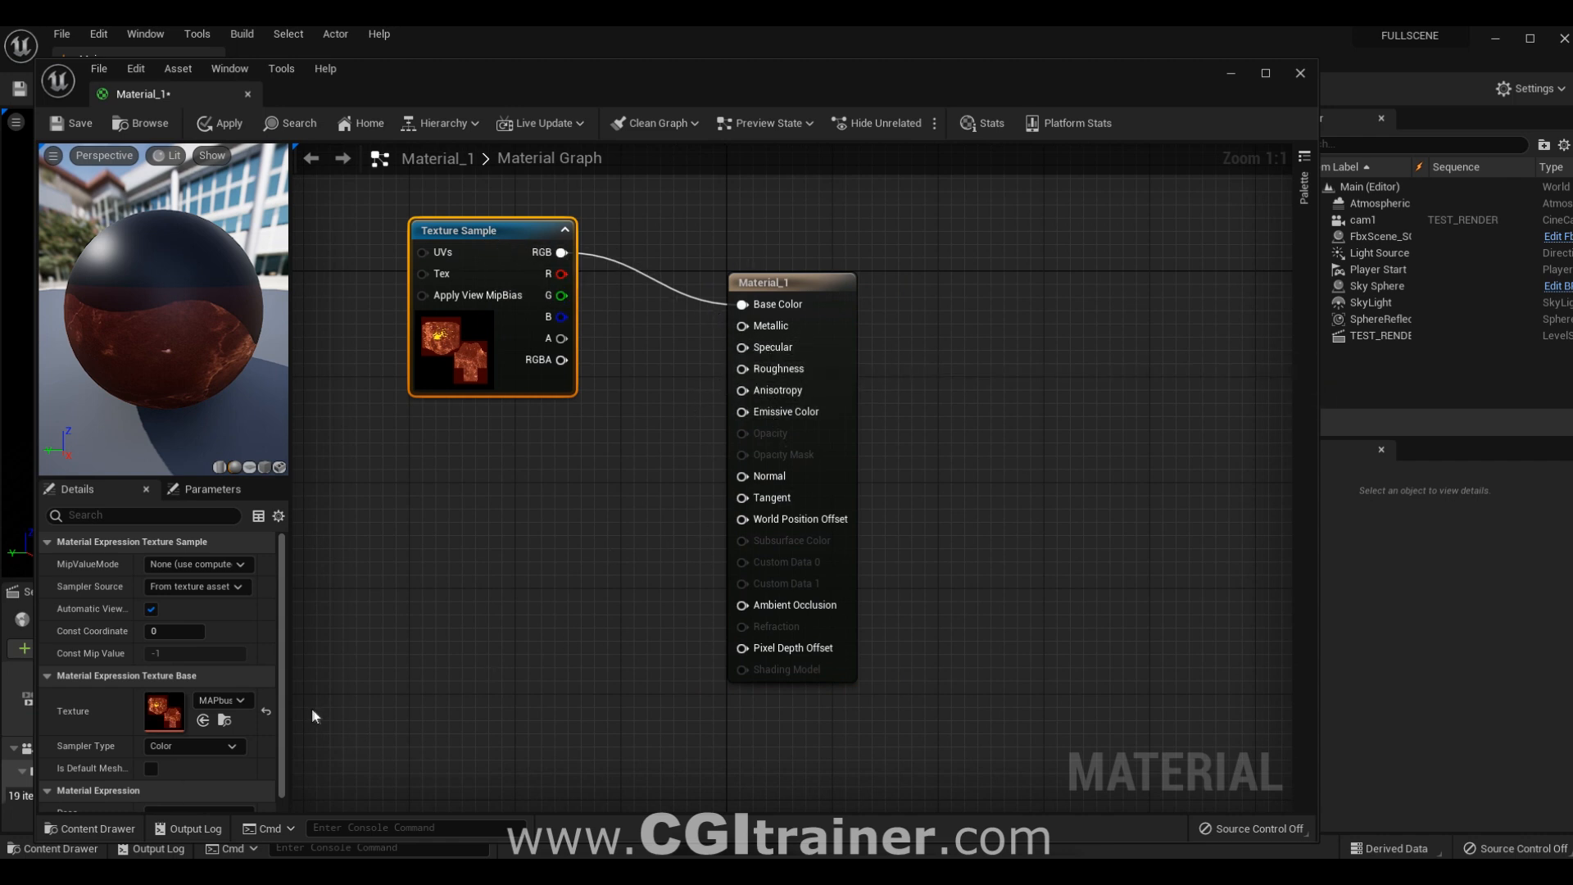
left_click(617, 474)
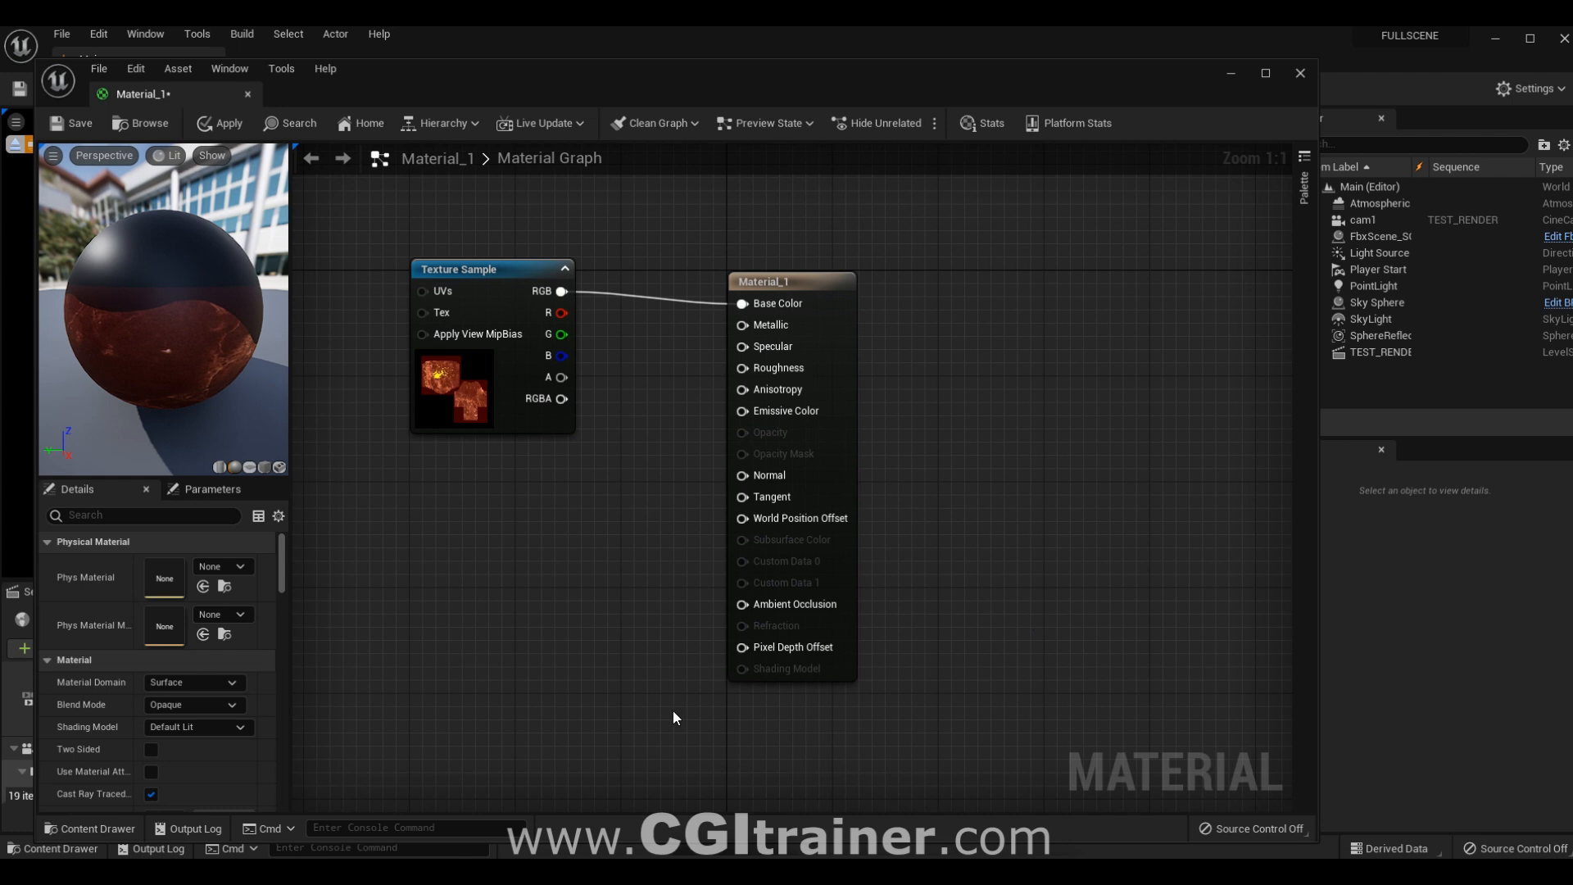
Step: Import FILTER.jpg into the StarterContent Blueprints folder
key("ctrl+space")
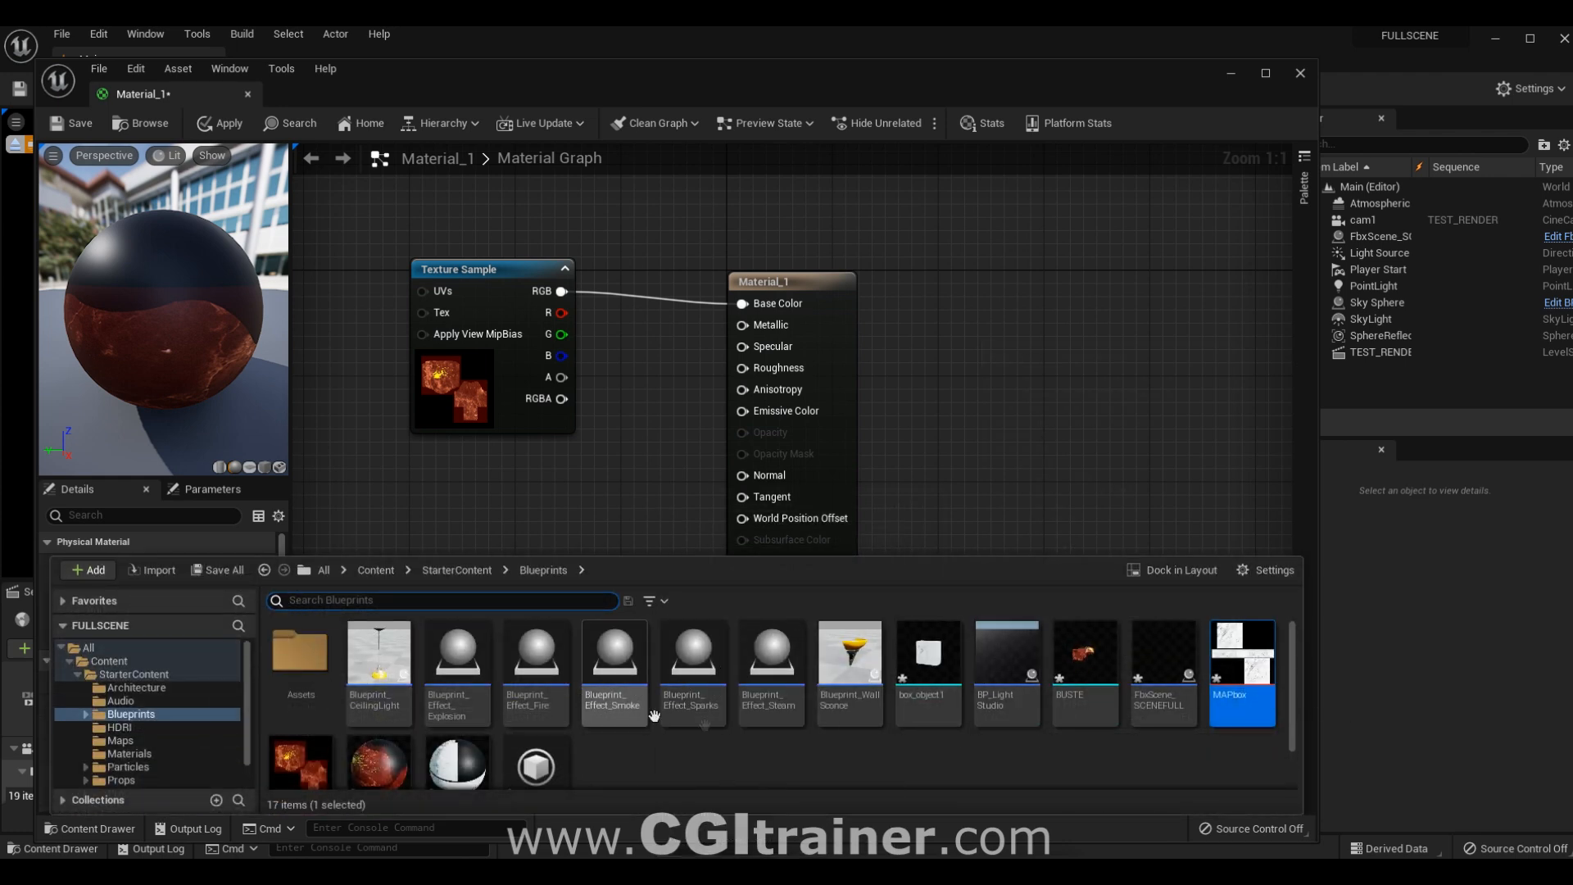
left_click(156, 574)
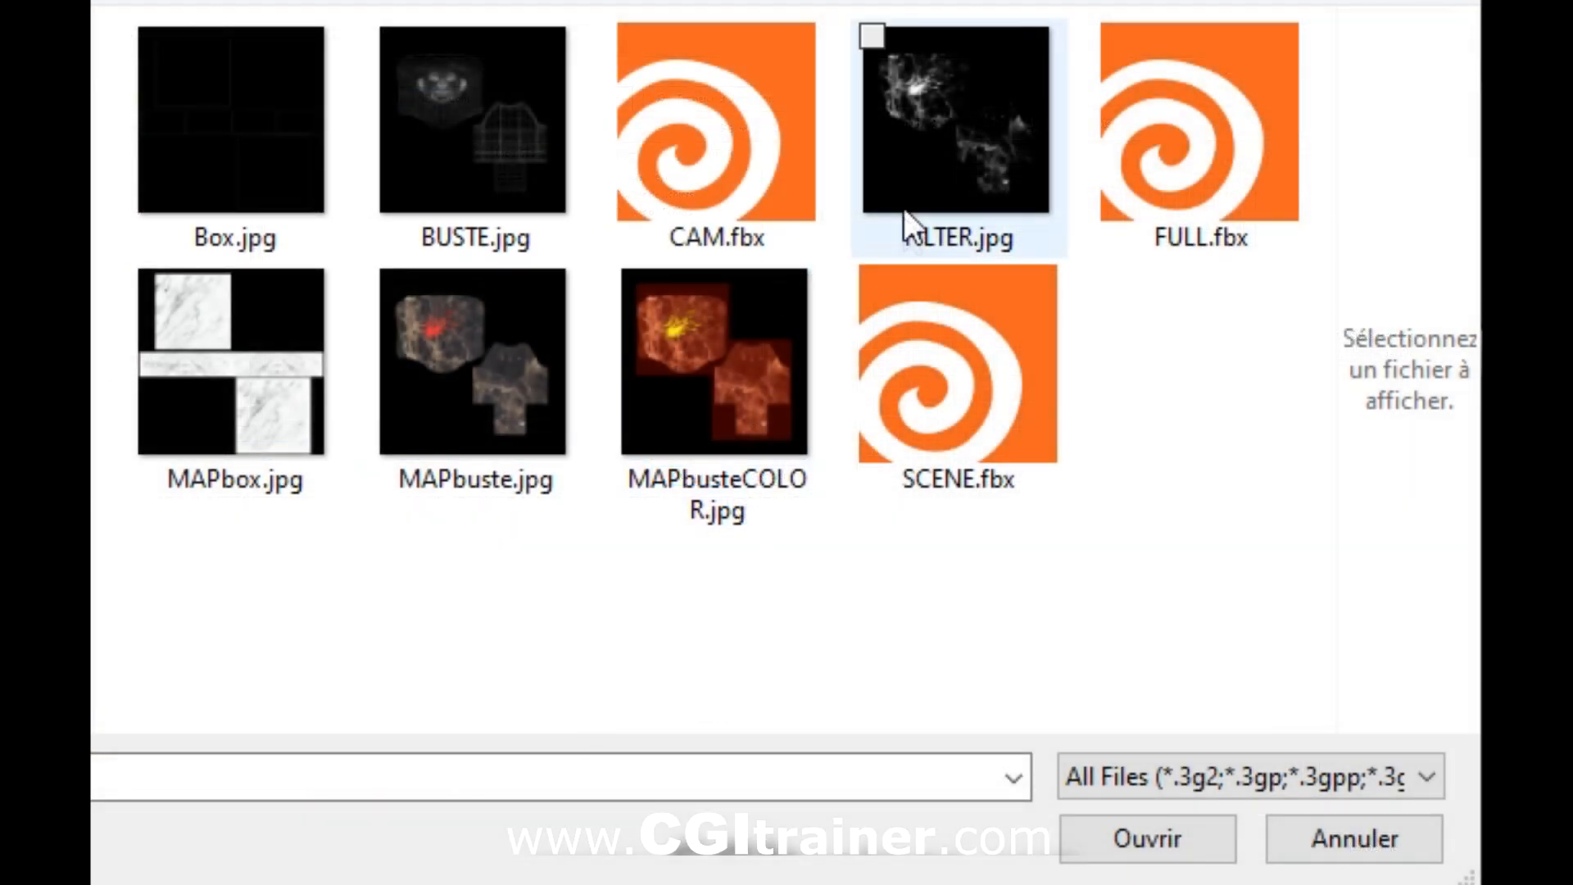
left_click(934, 132)
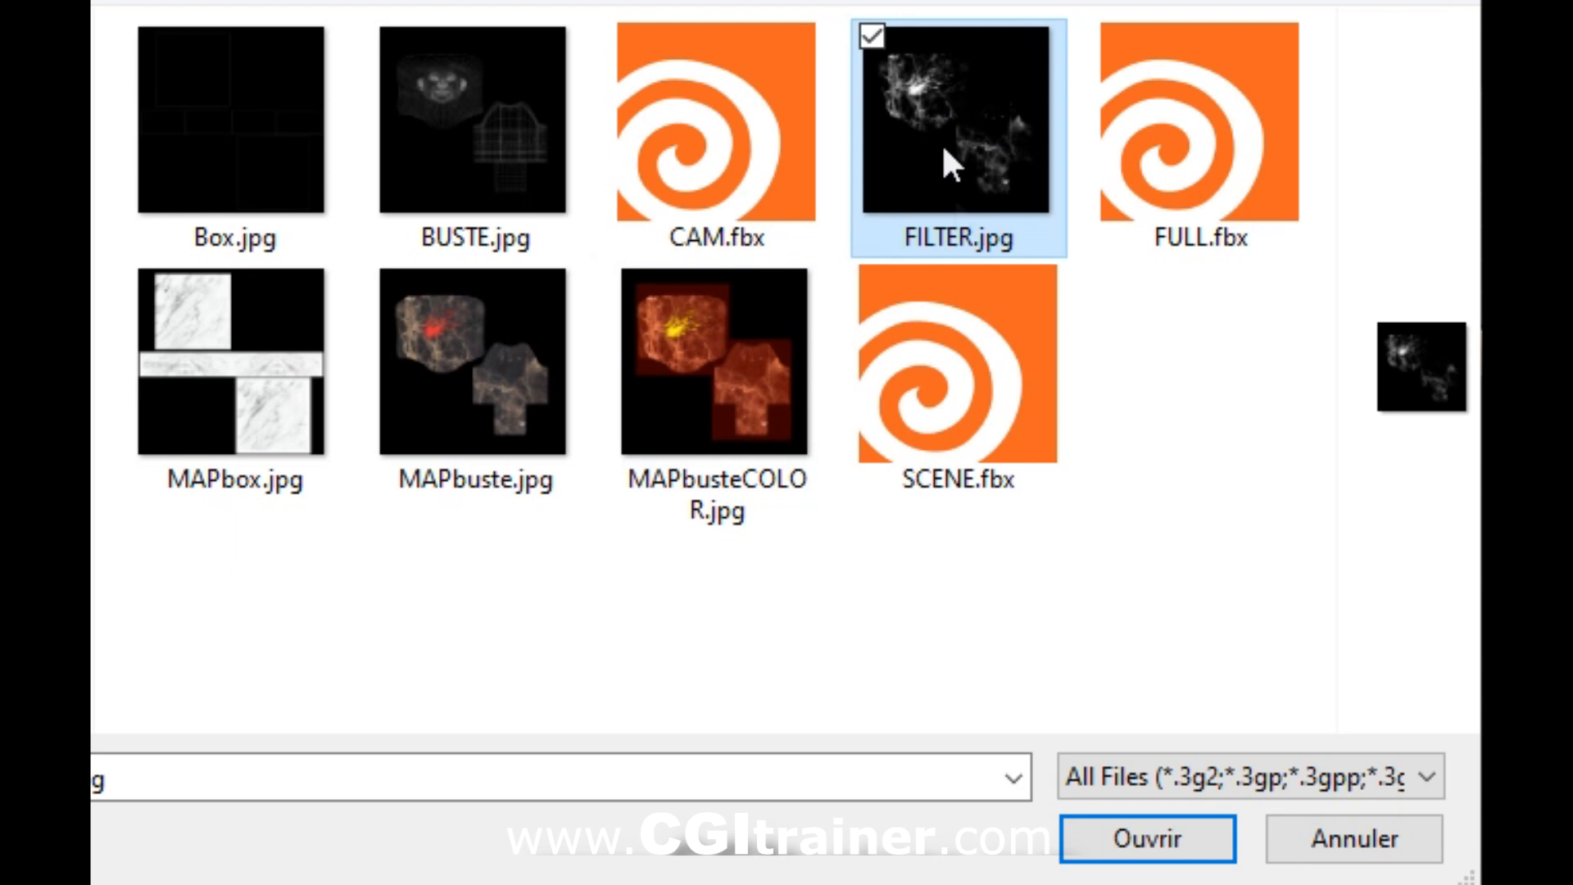
left_click(1148, 838)
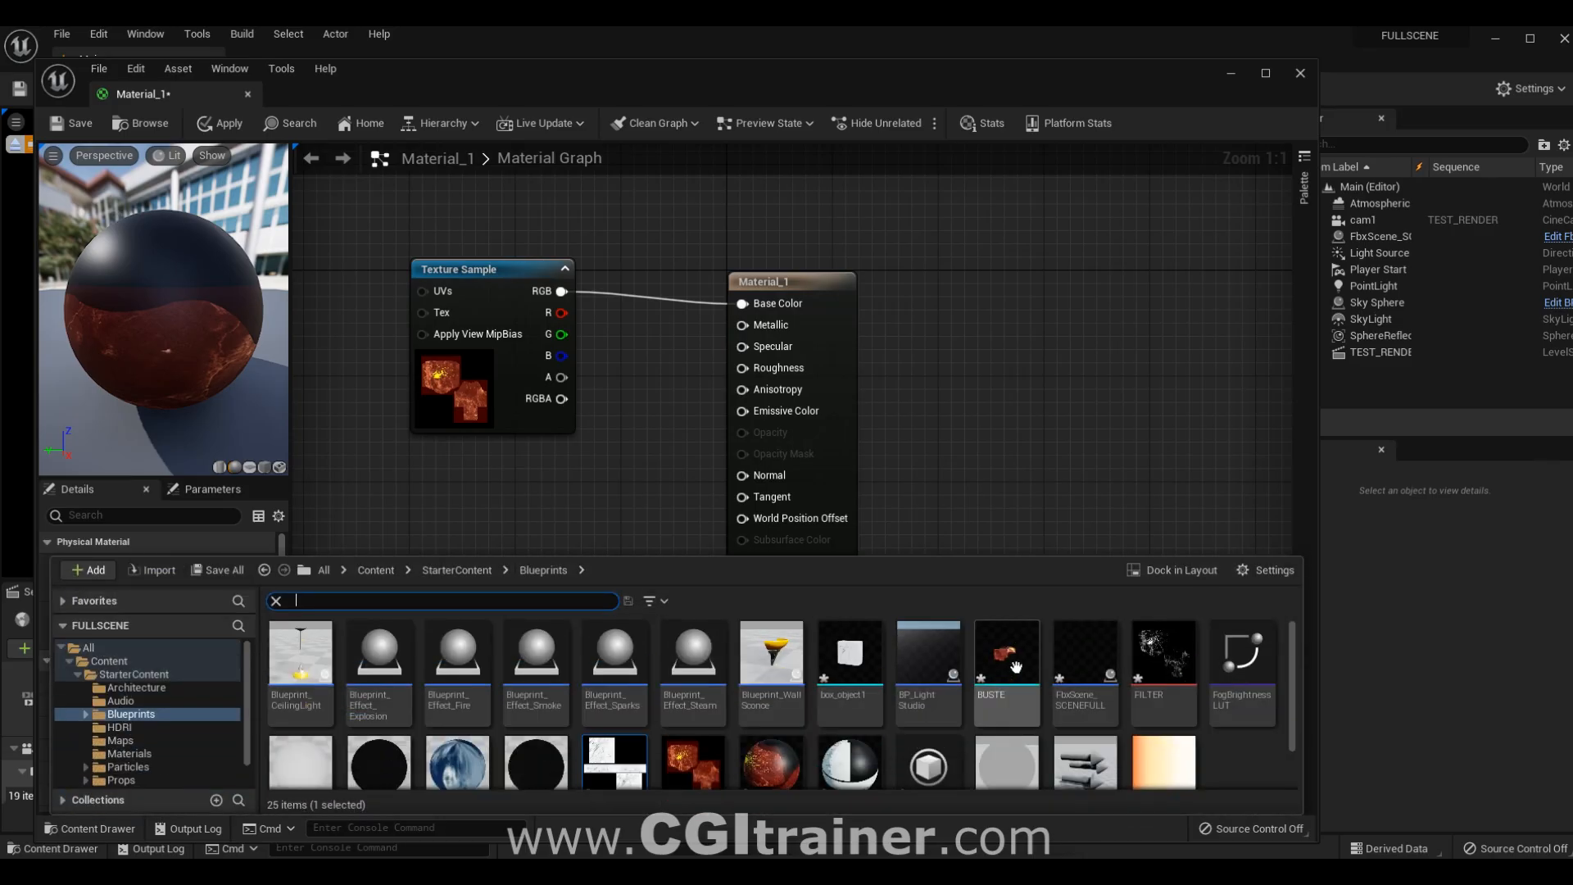
Step: Add the FILTER texture to the Material_1 graph, wire its RGB output to Metallic, Specular and Roughness, and save the material
left_click_drag(1160, 663, 740, 347)
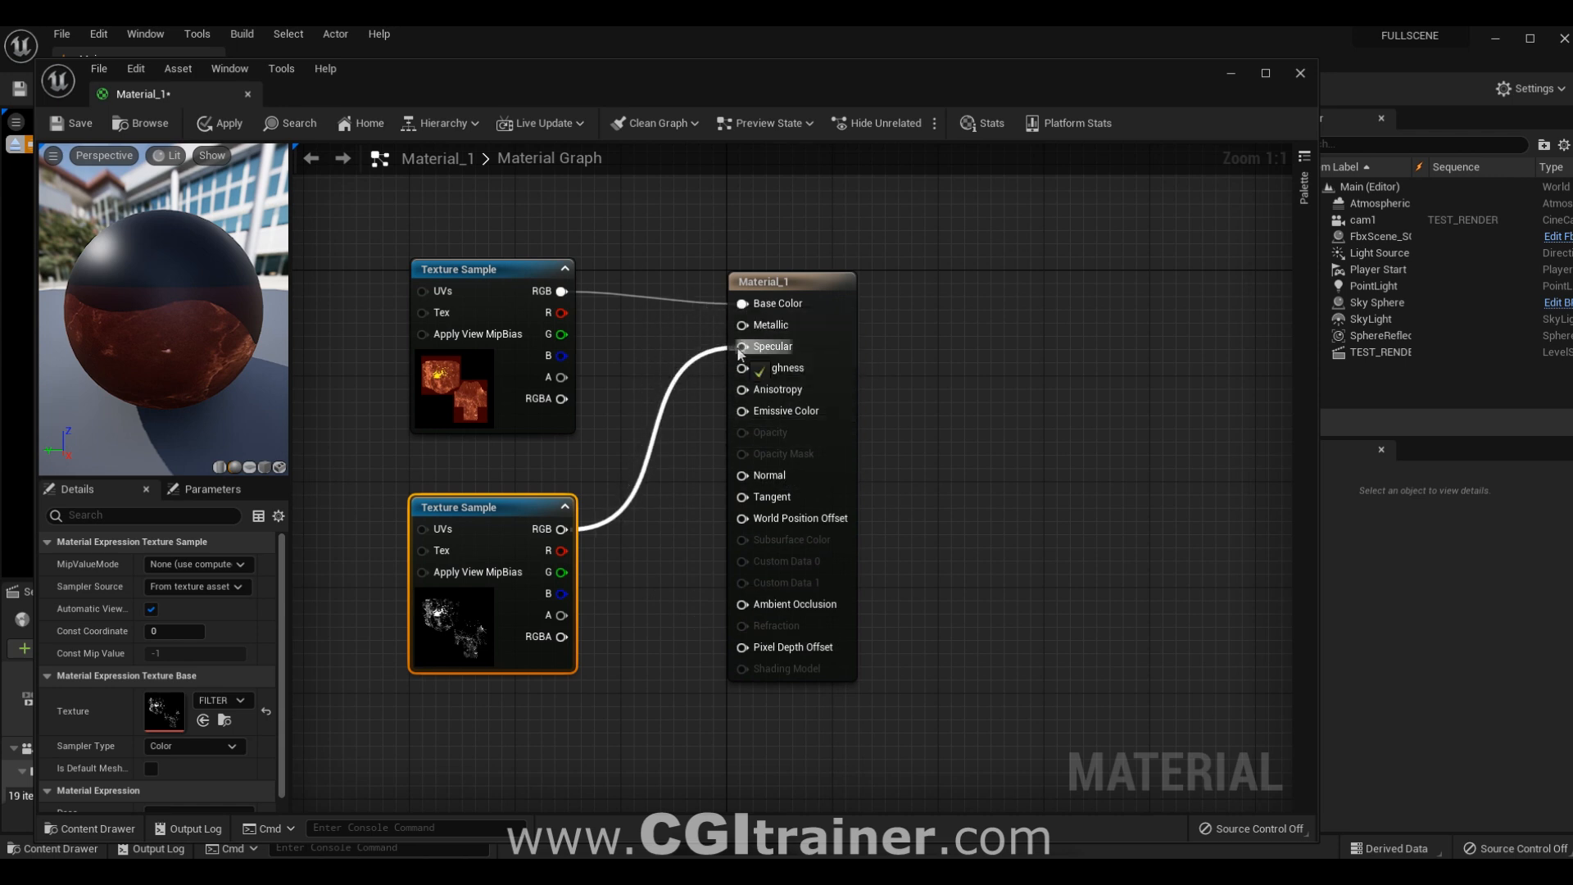
left_click_drag(197, 353, 150, 229)
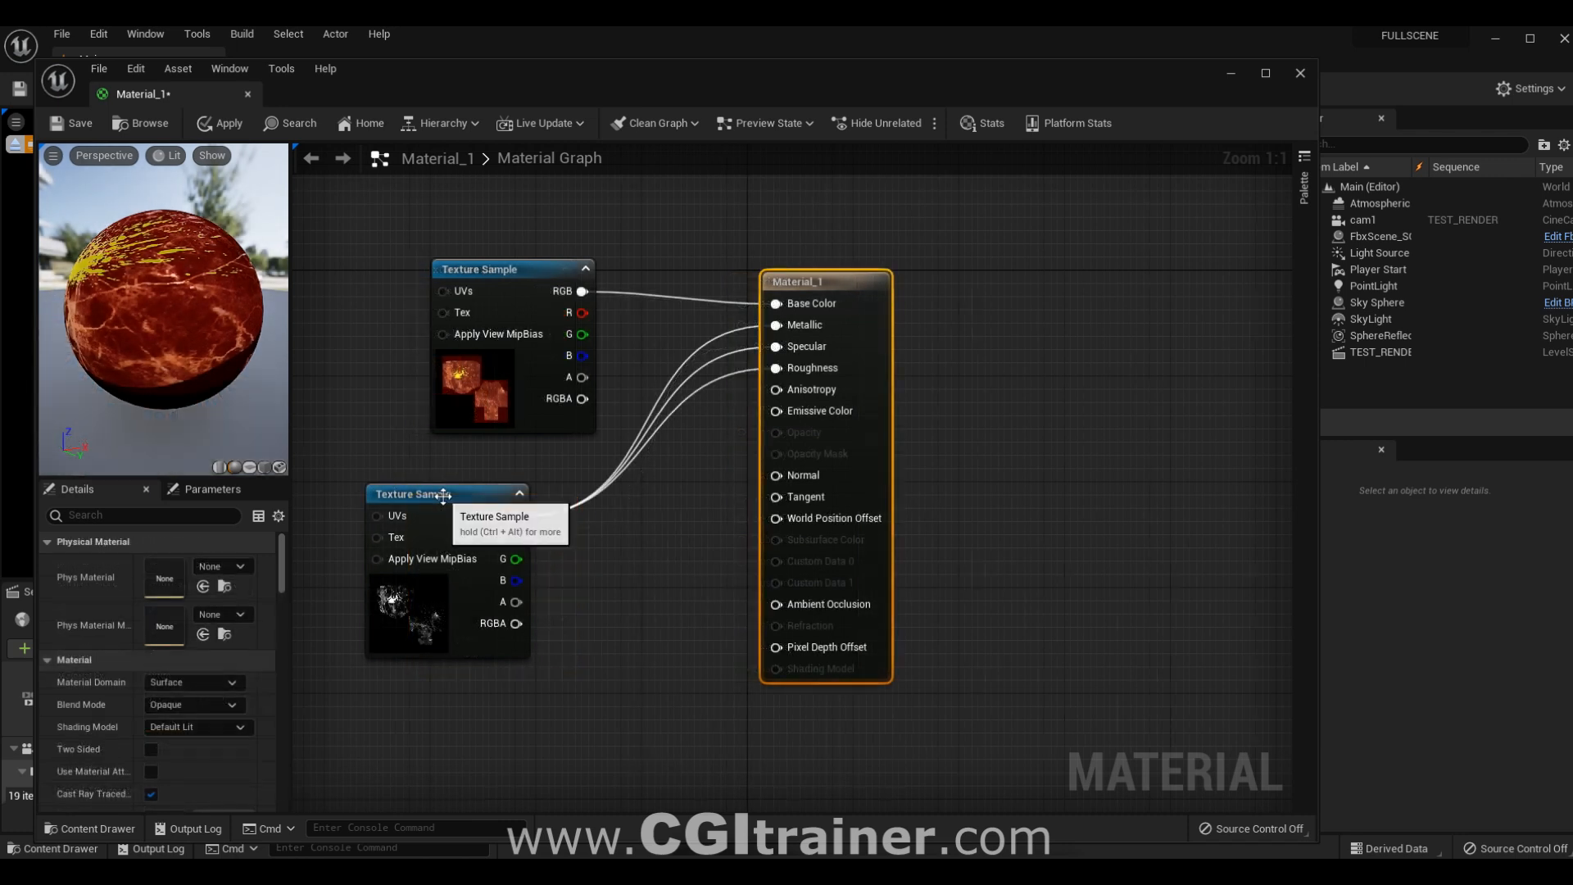
left_click_drag(451, 496, 491, 498)
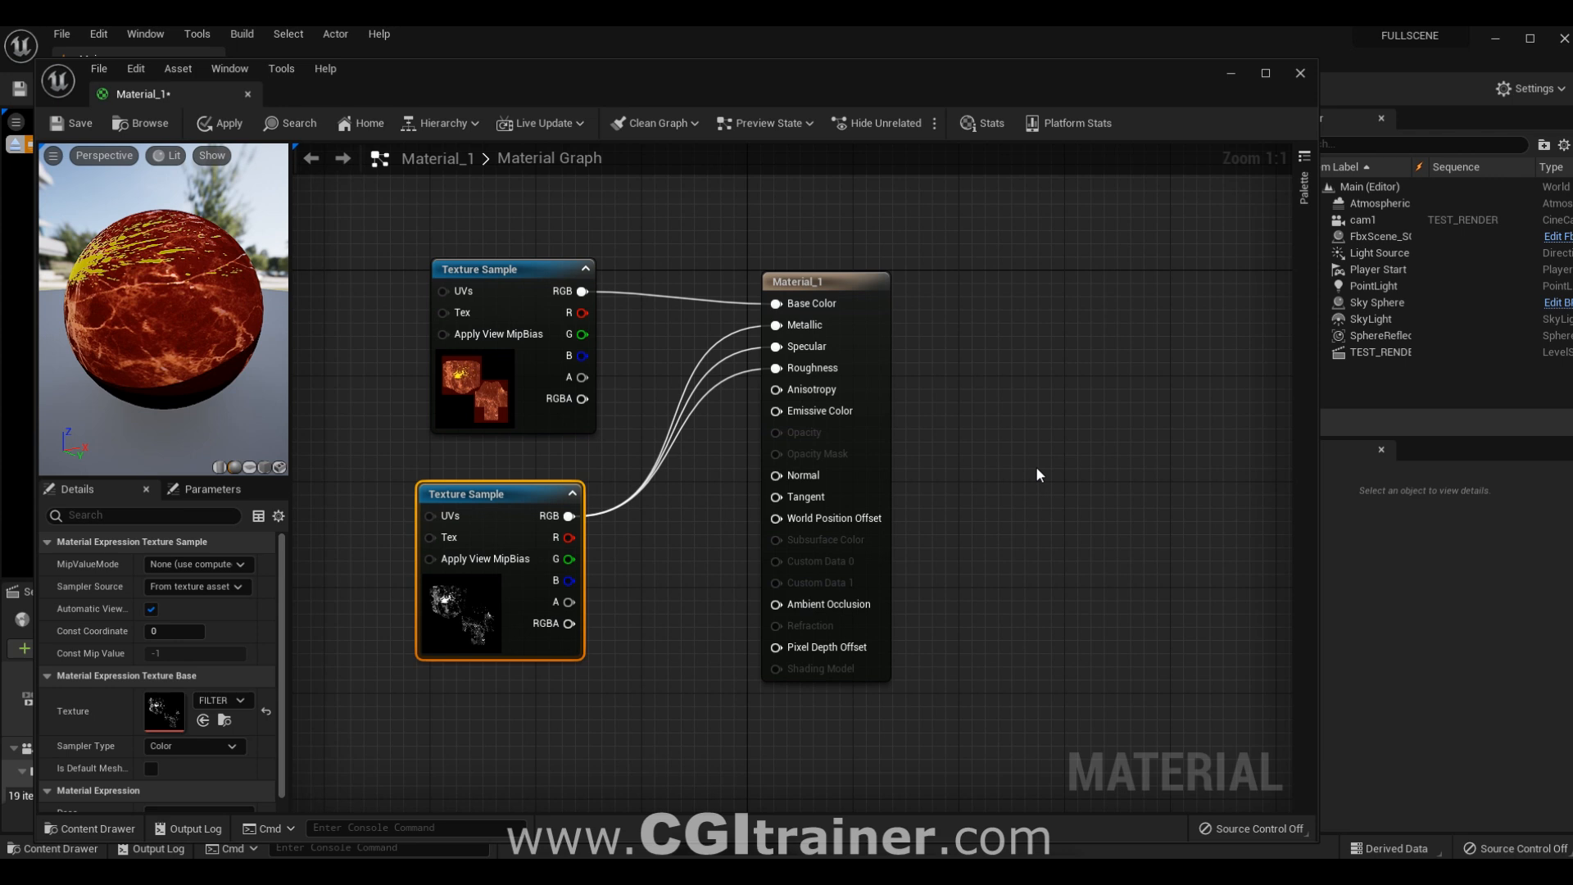
left_click(75, 124)
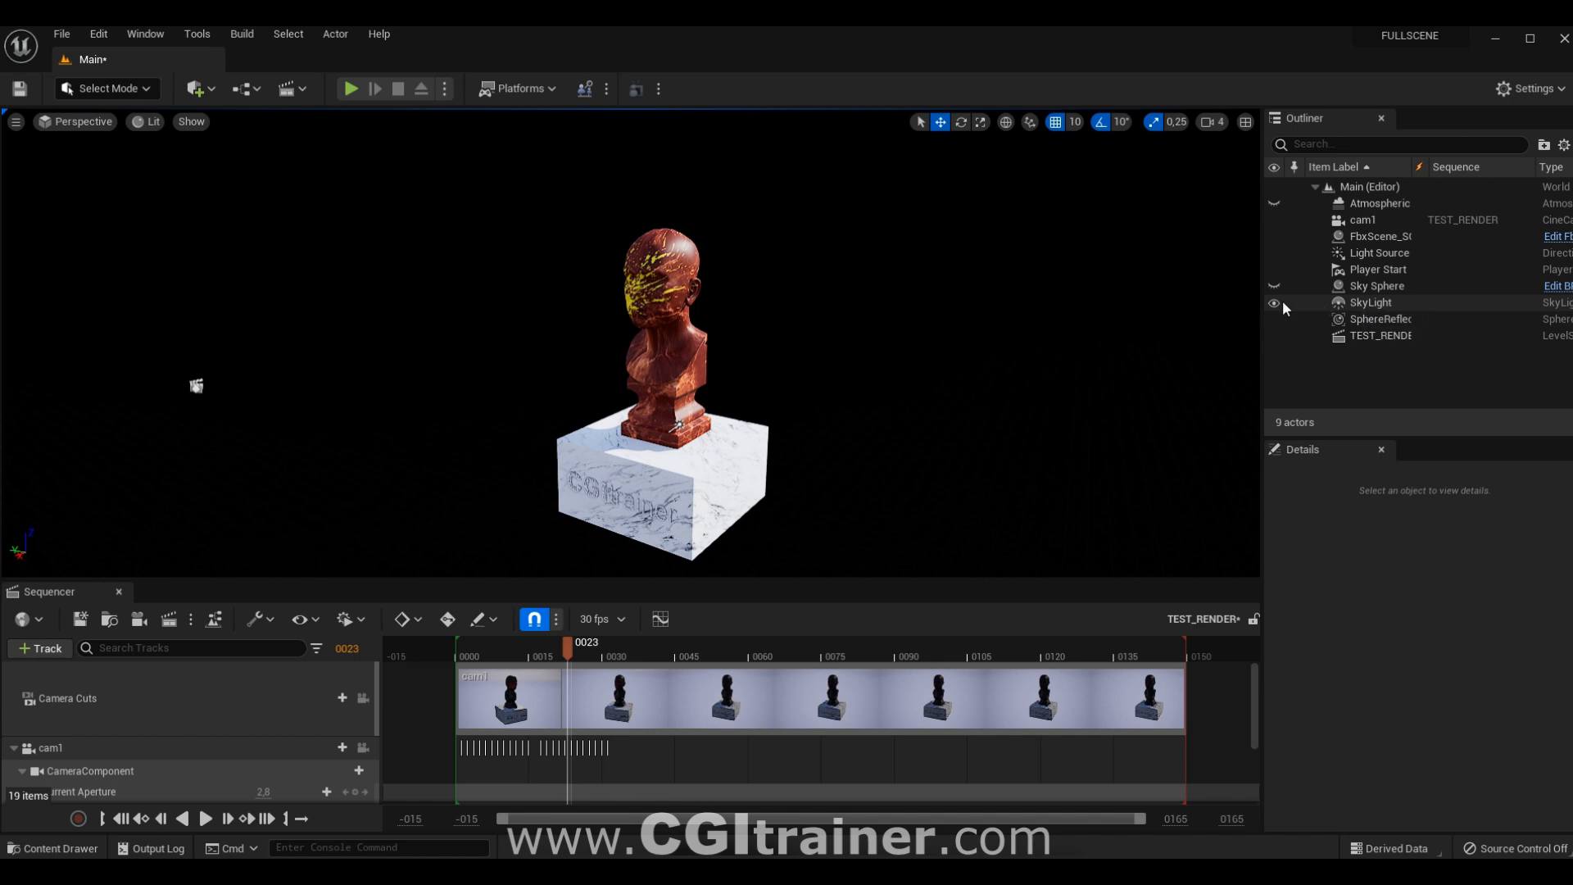
Step: Hide the SkyLight and add a point light in front of the bust's face
left_click(1275, 303)
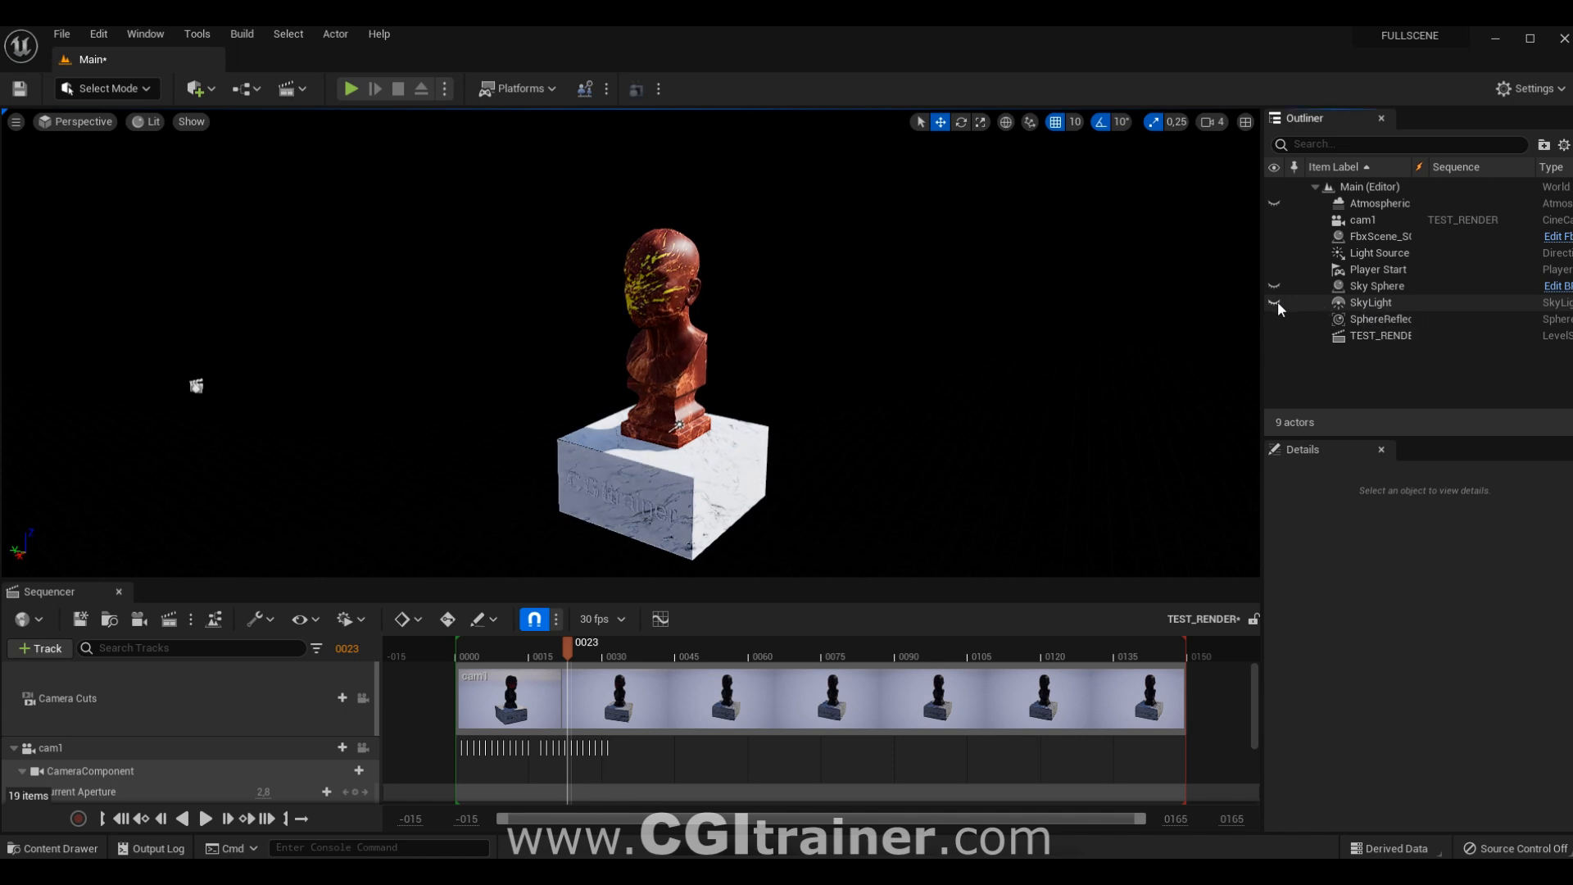
left_click(212, 89)
mouse_move(270, 242)
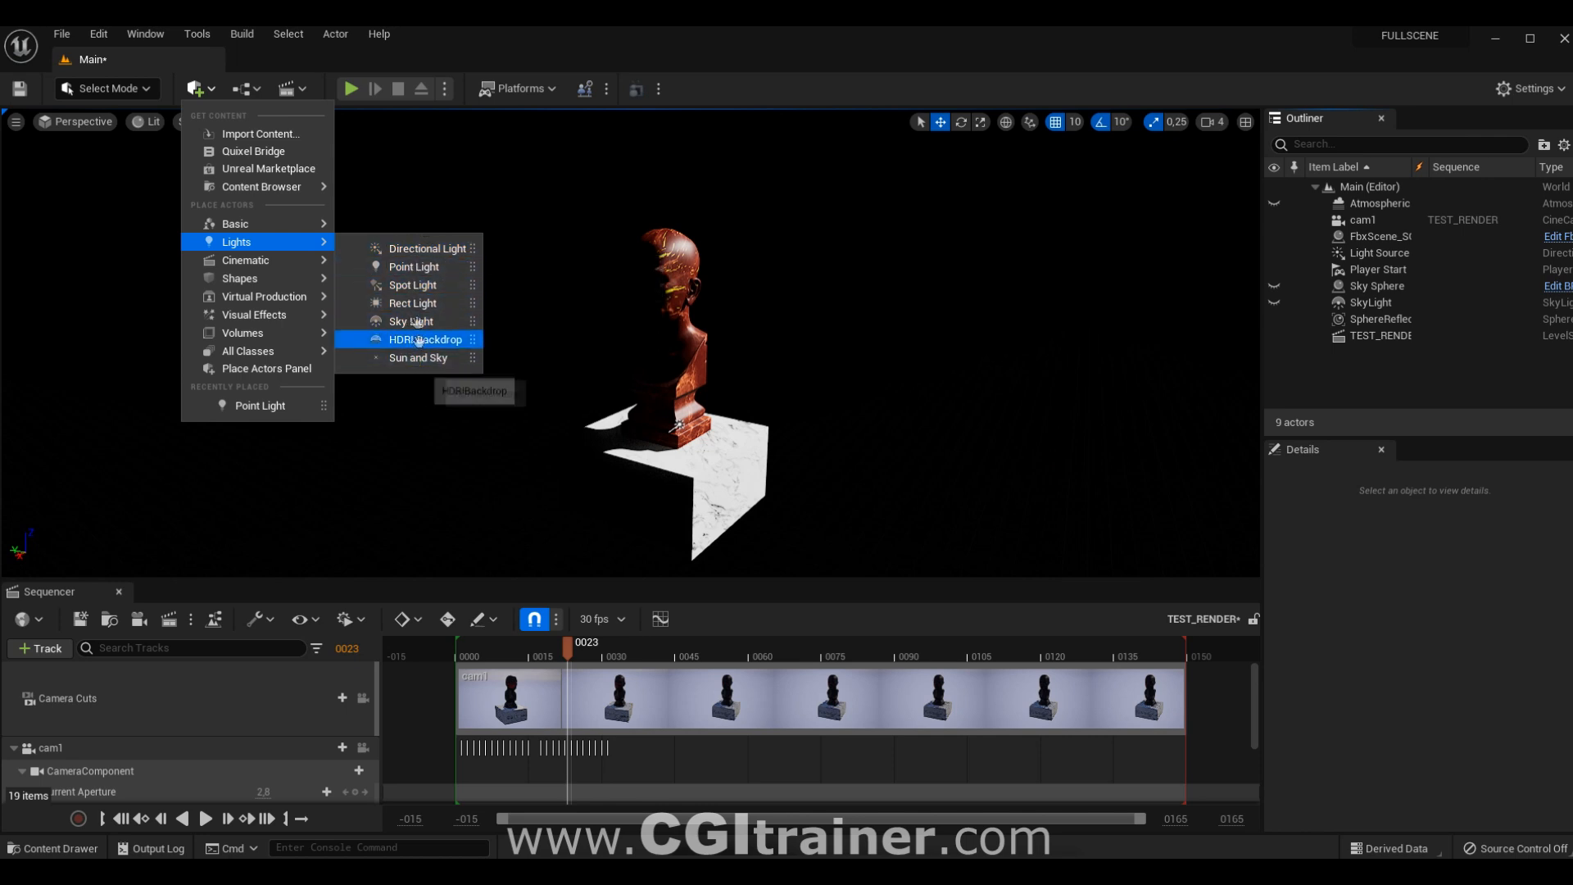
left_click(411, 268)
left_click_drag(594, 346, 492, 295)
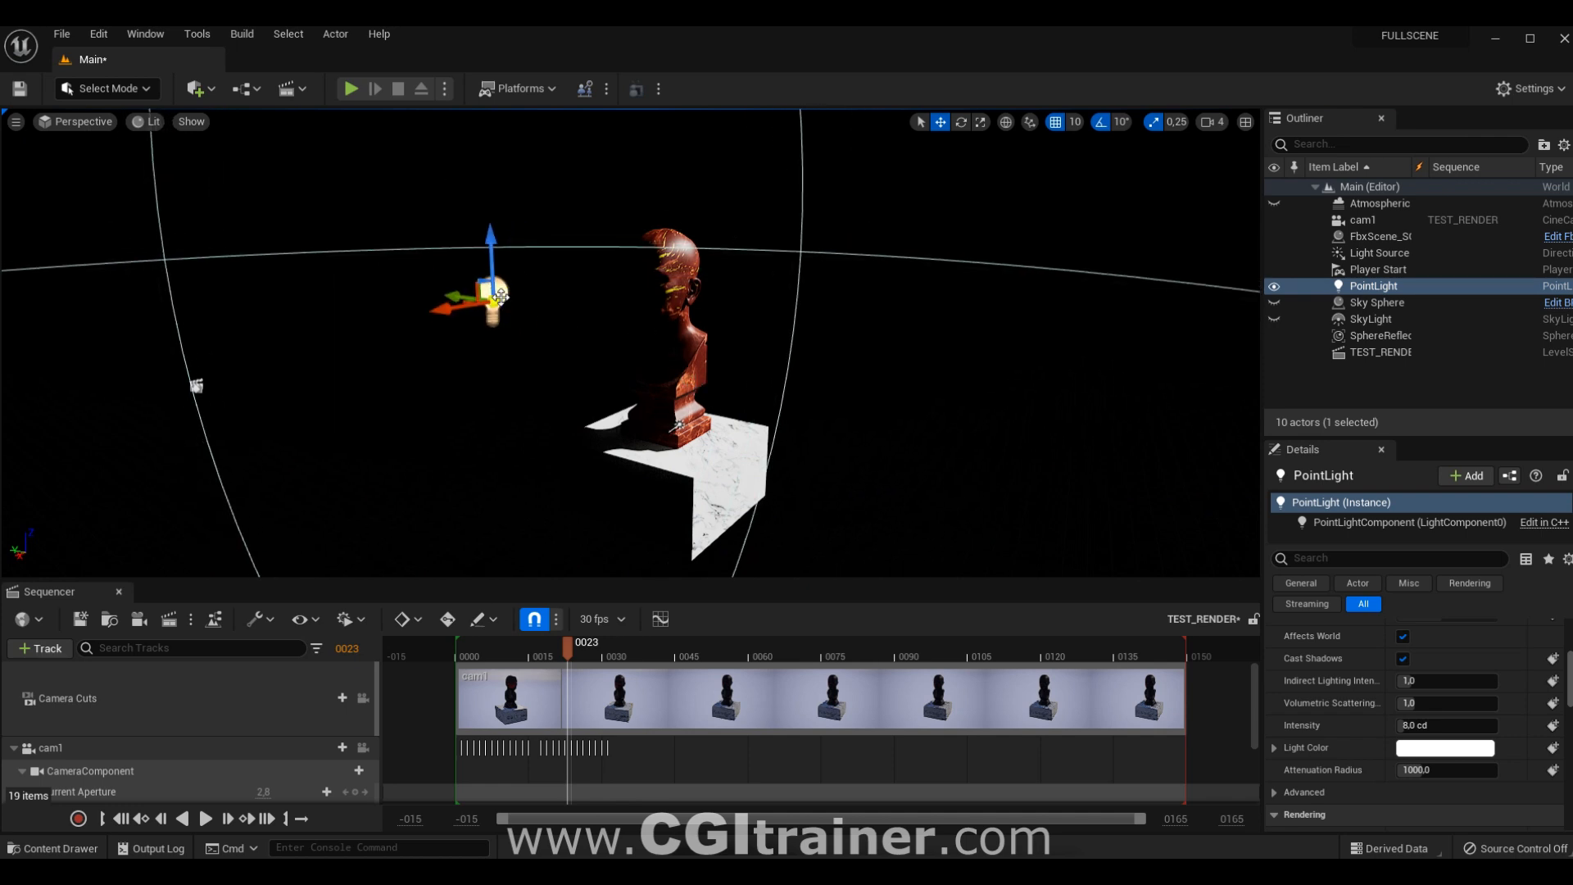
left_click_drag(494, 297, 598, 274)
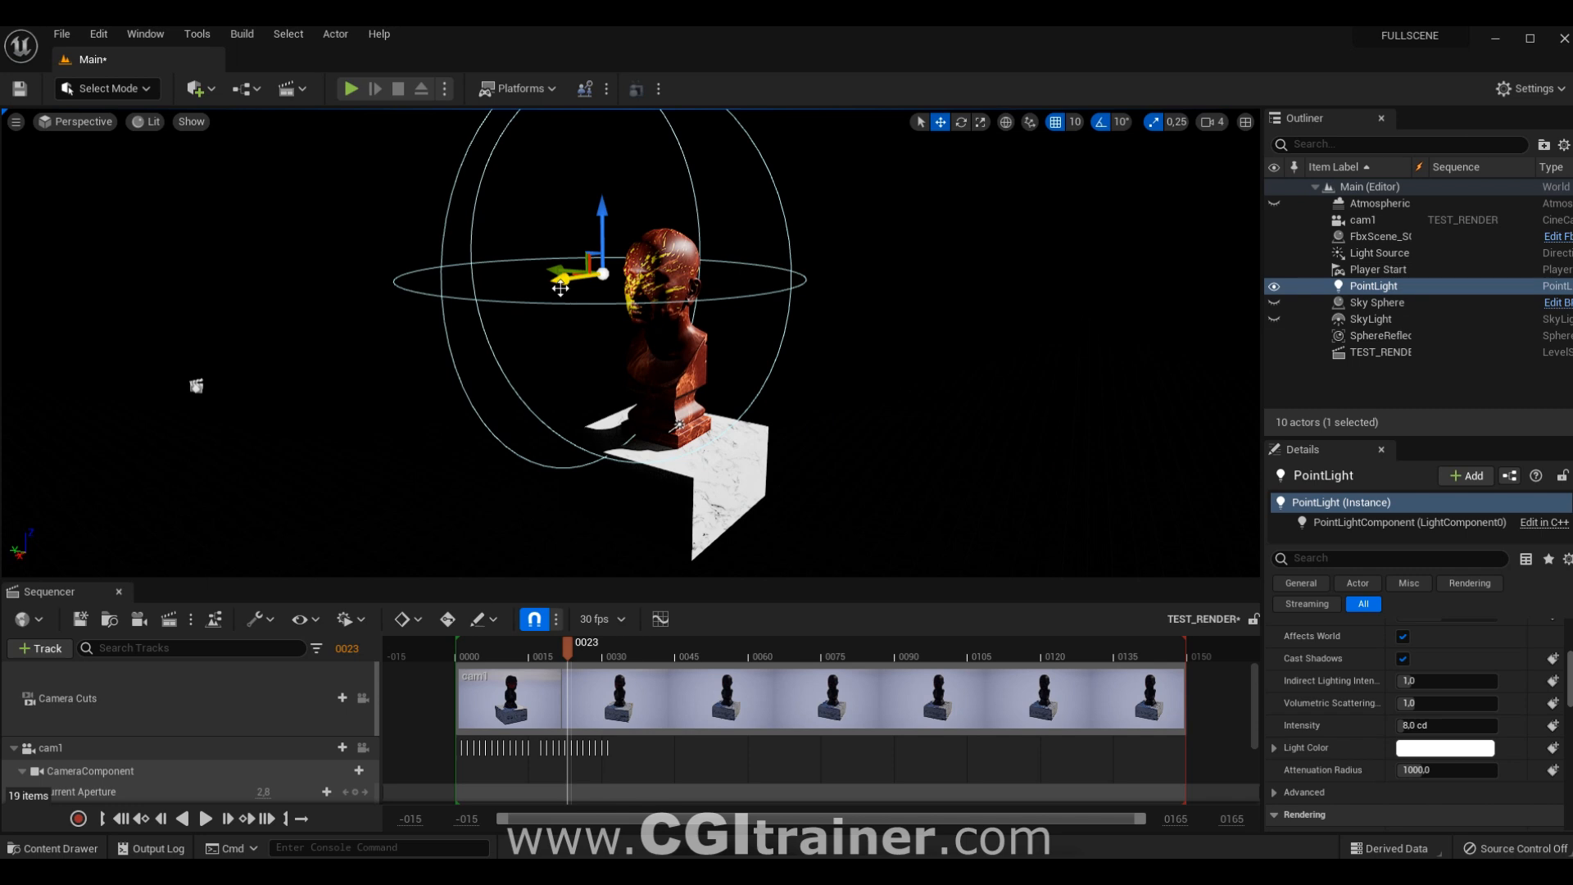
left_click_drag(571, 283, 543, 253)
Step: Set the point light's intensity to 150 cd and move the light farther out in front of the bust
left_click_drag(525, 310, 737, 352, "alt")
scroll(1474, 641, "down", 3)
scroll(1475, 648, "up", 3)
left_click(1422, 726)
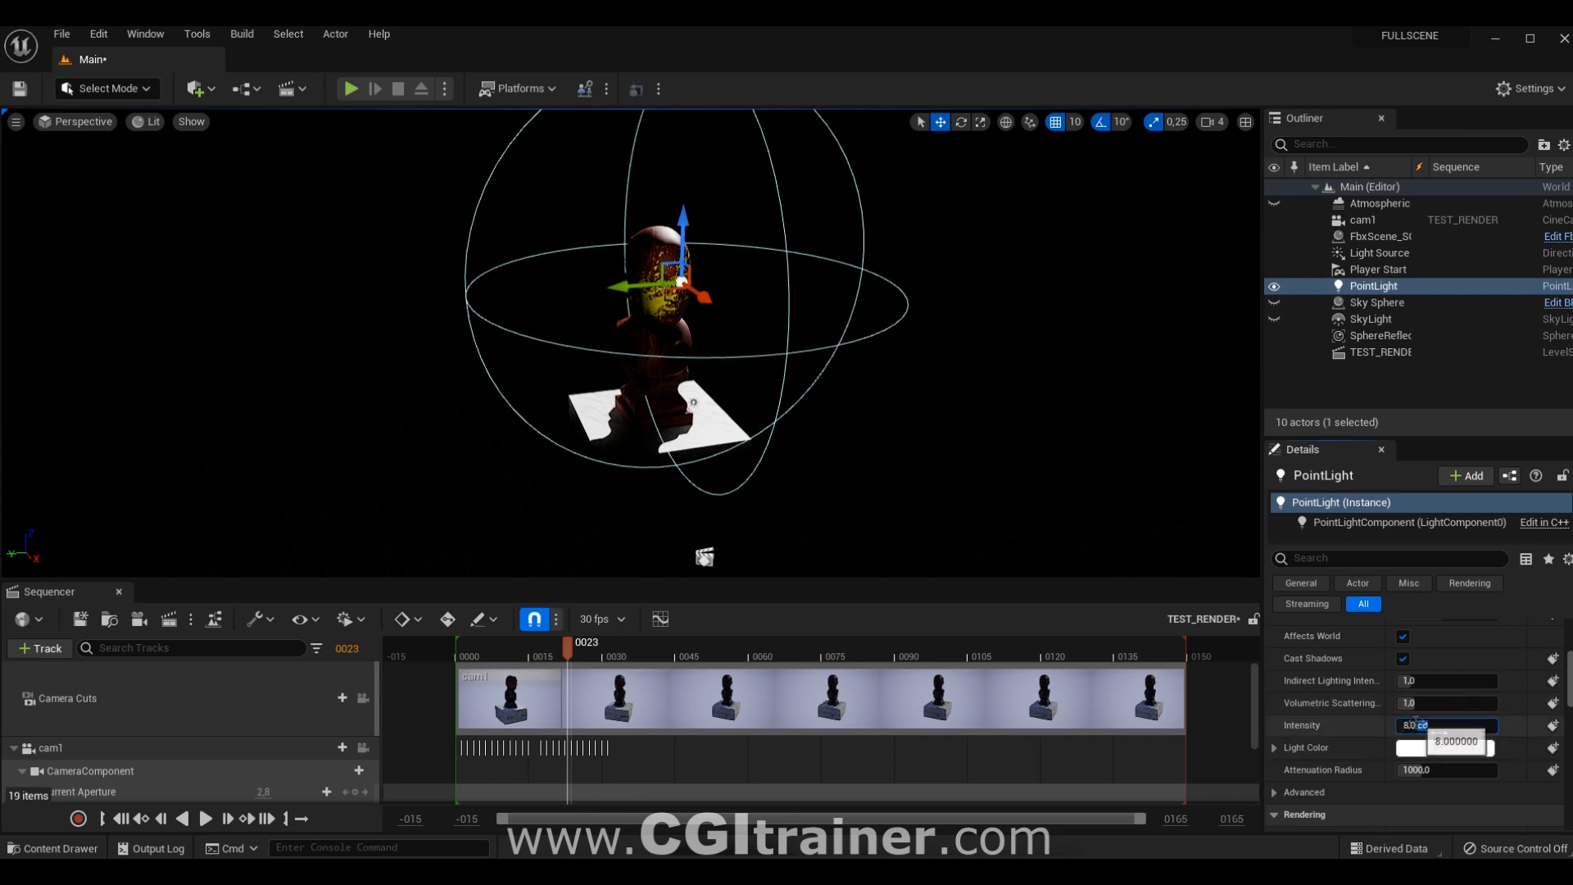
type("150")
key("Return")
mouse_move(705, 299)
left_mouse_down()
mouse_move(800, 377)
mouse_move(722, 319)
left_mouse_up()
left_click_drag(701, 244, 497, 292)
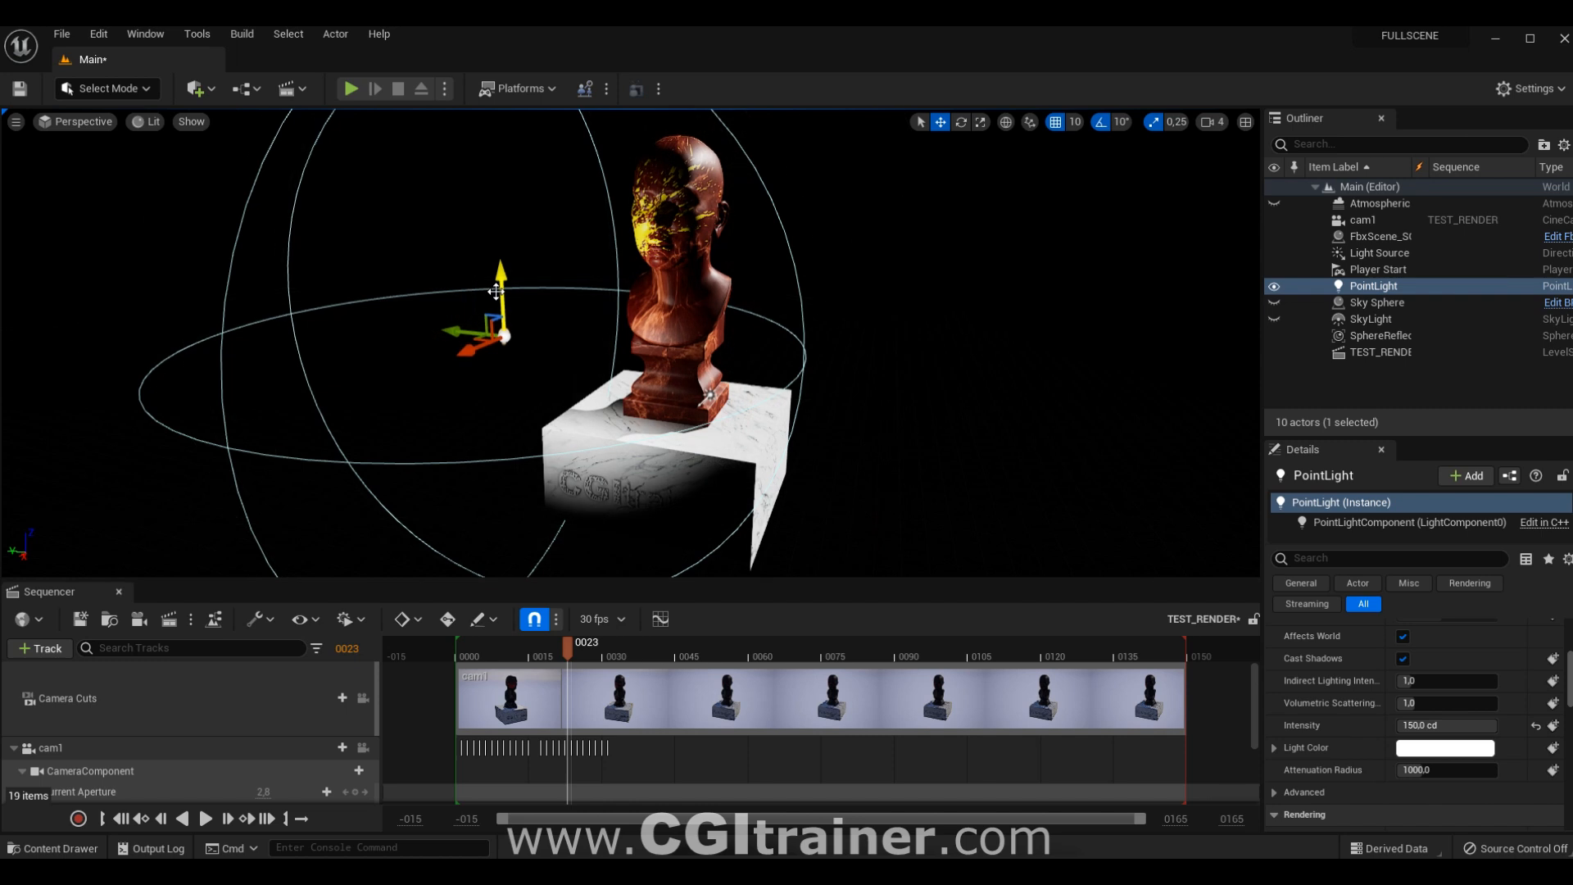
Step: Set the lighting quality to Production and build all levels
left_click(243, 35)
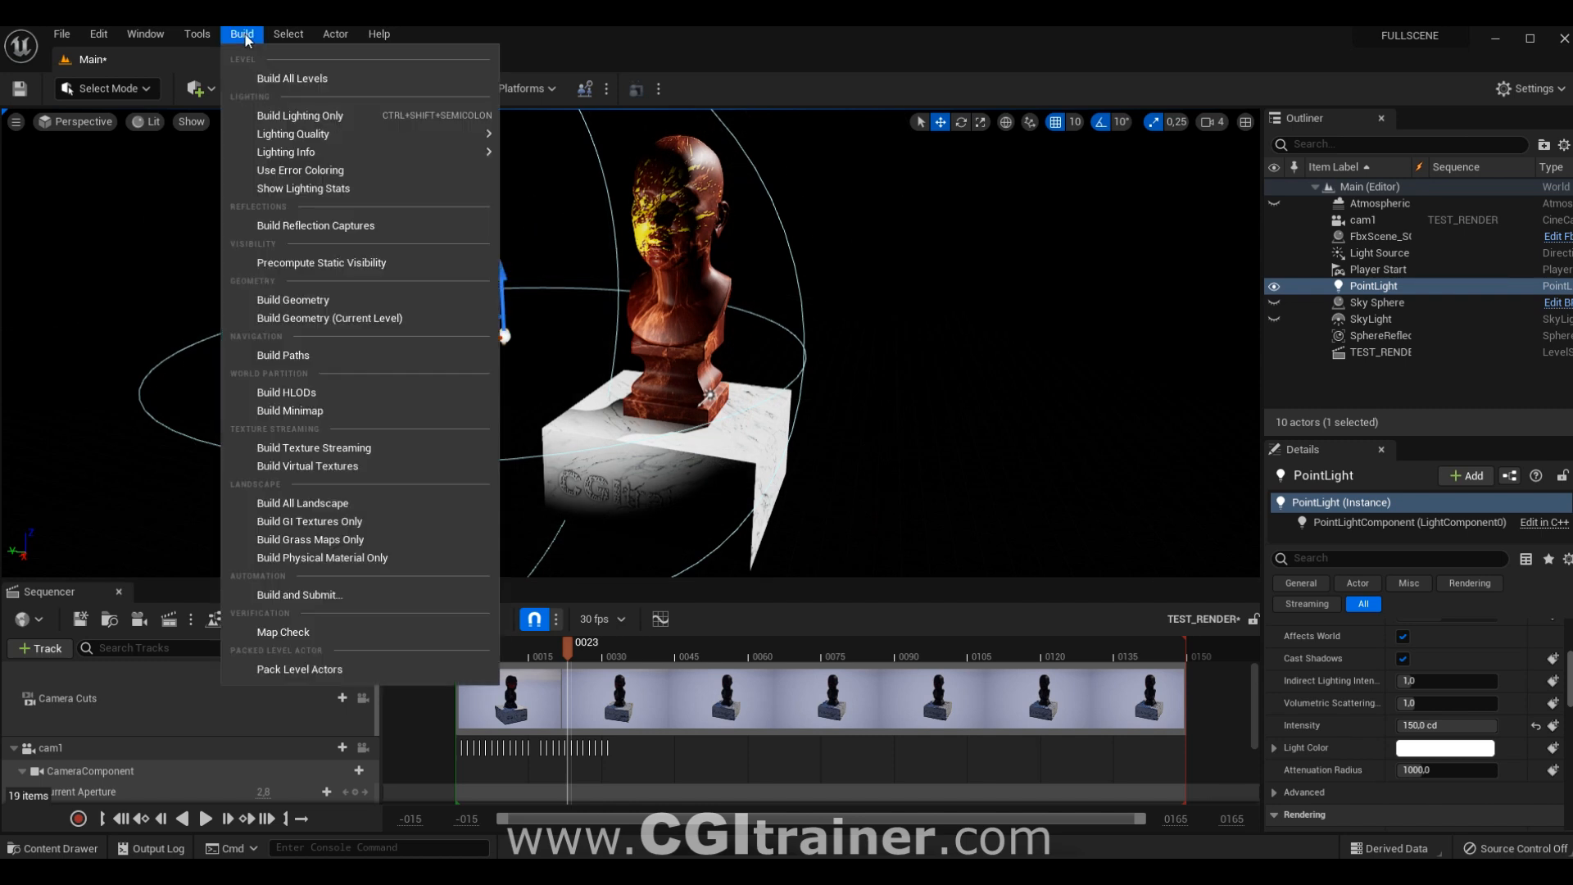
mouse_move(459, 134)
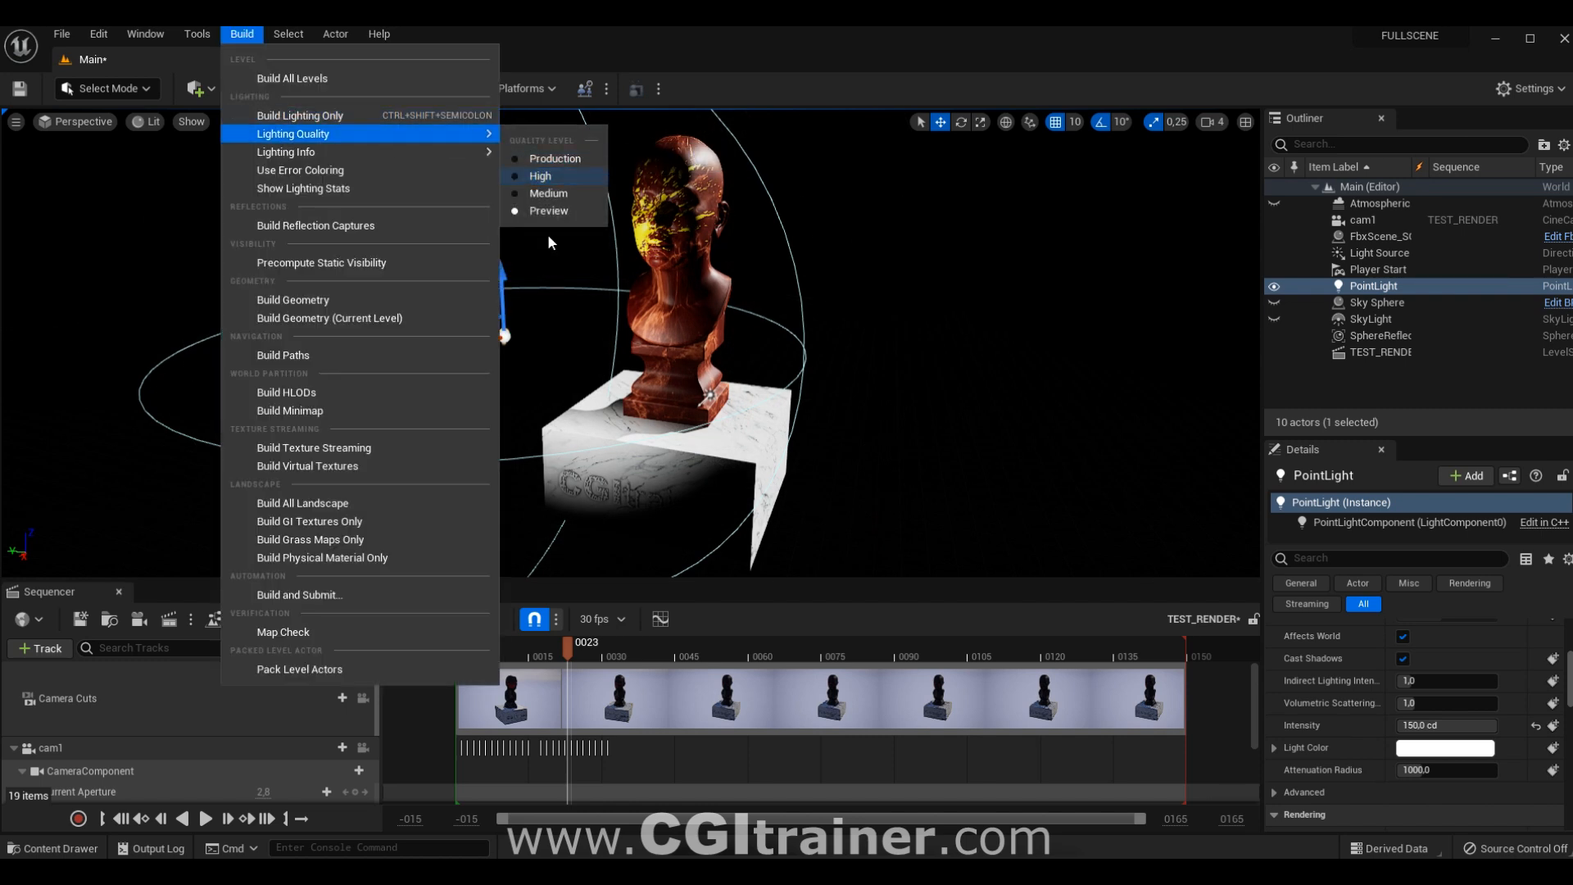
left_click(554, 160)
left_click(242, 34)
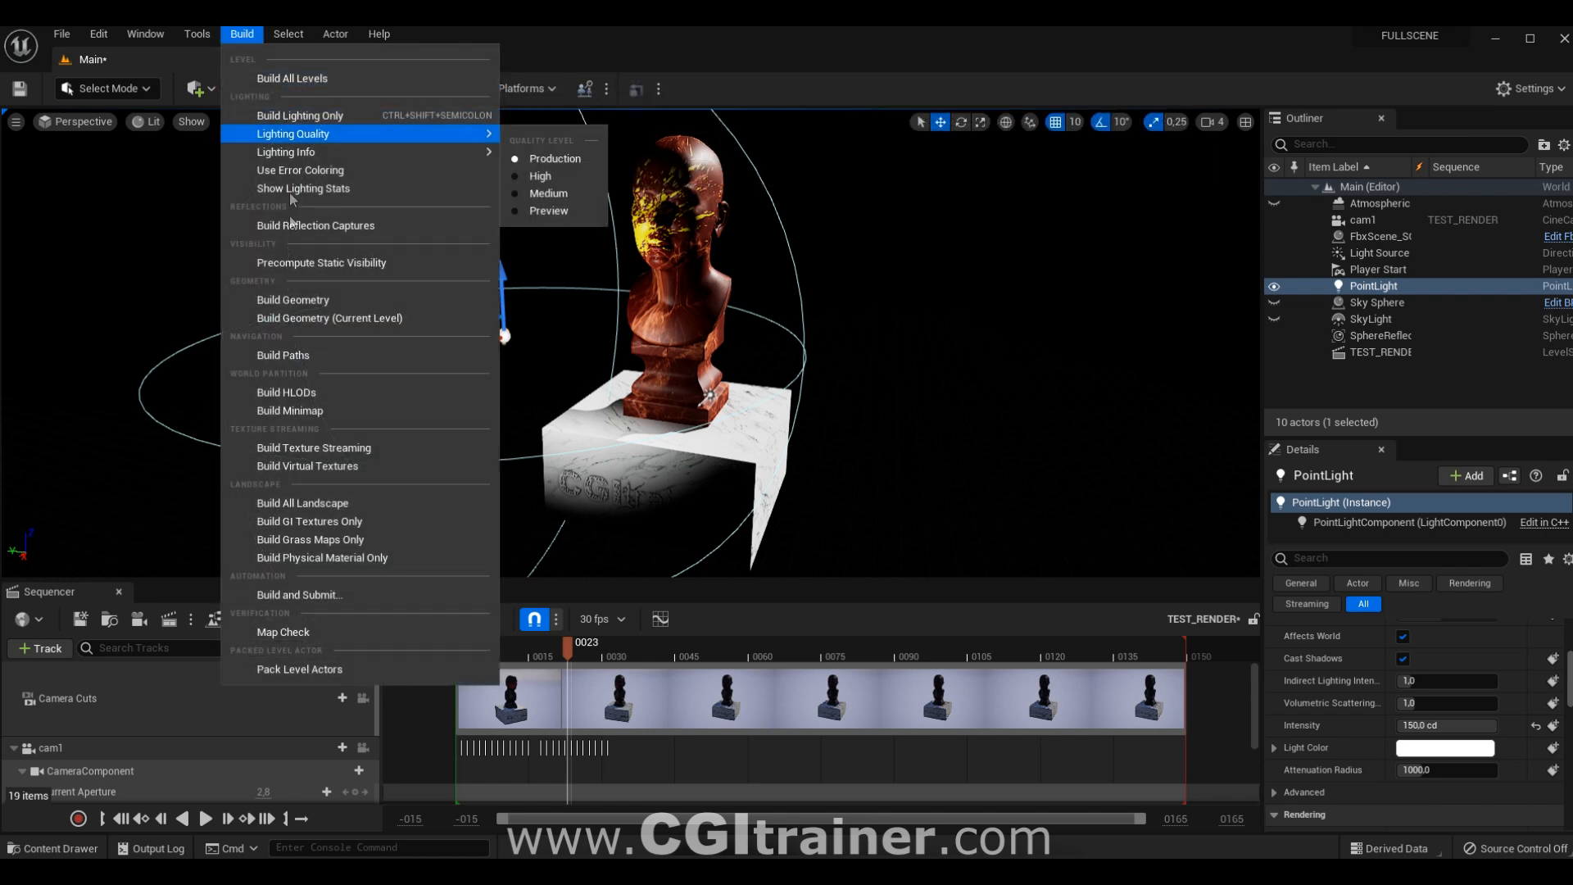
left_click(274, 78)
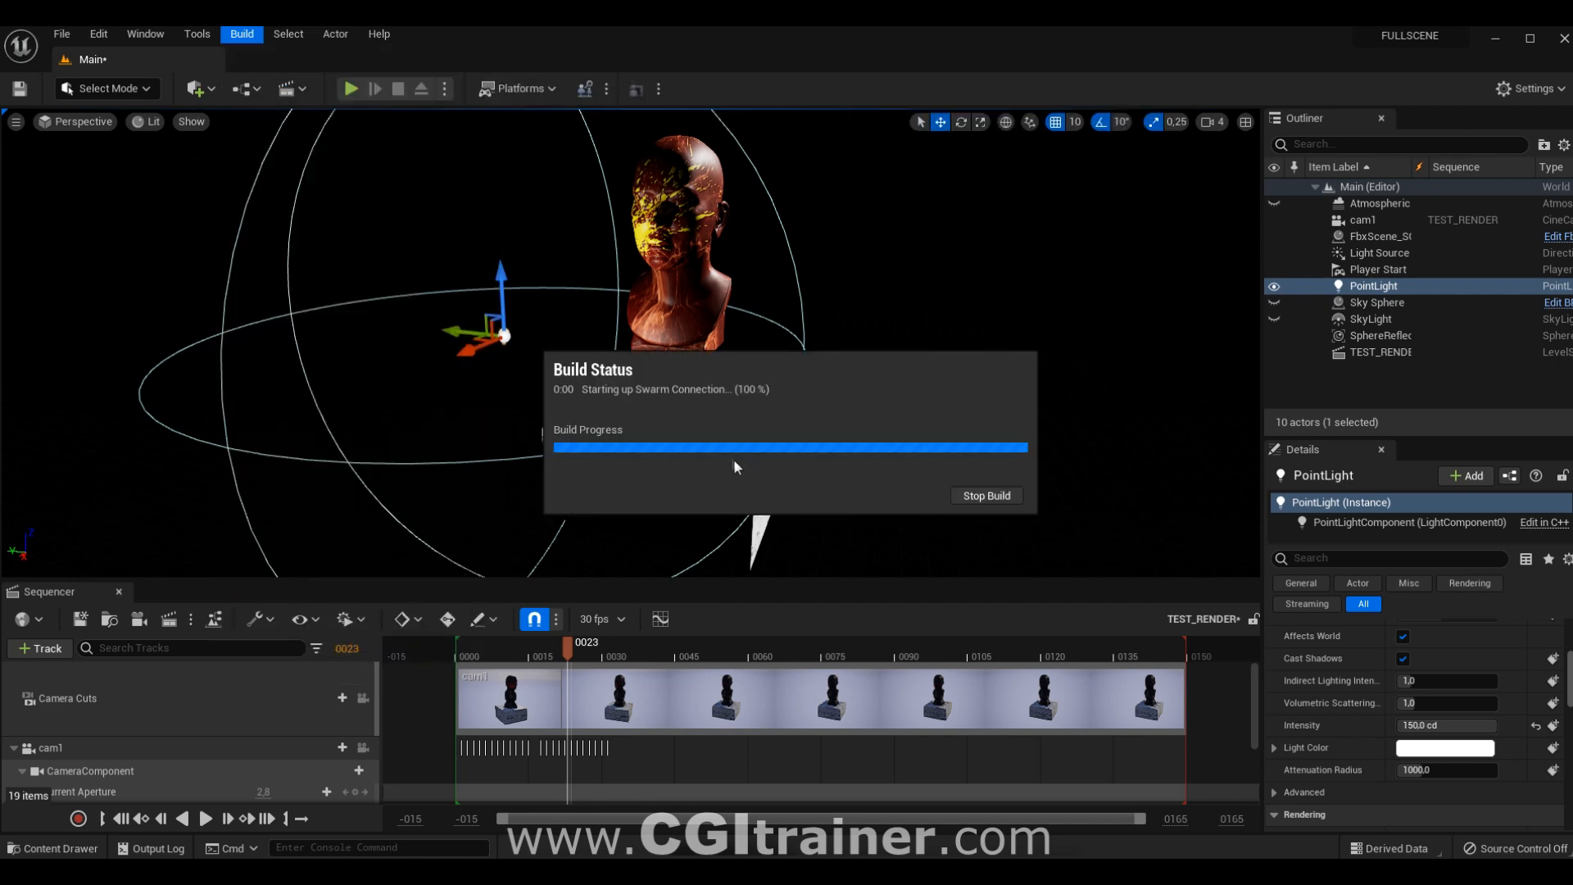
Step: Preview the lit scene through cam1 in game view
left_click(77, 121)
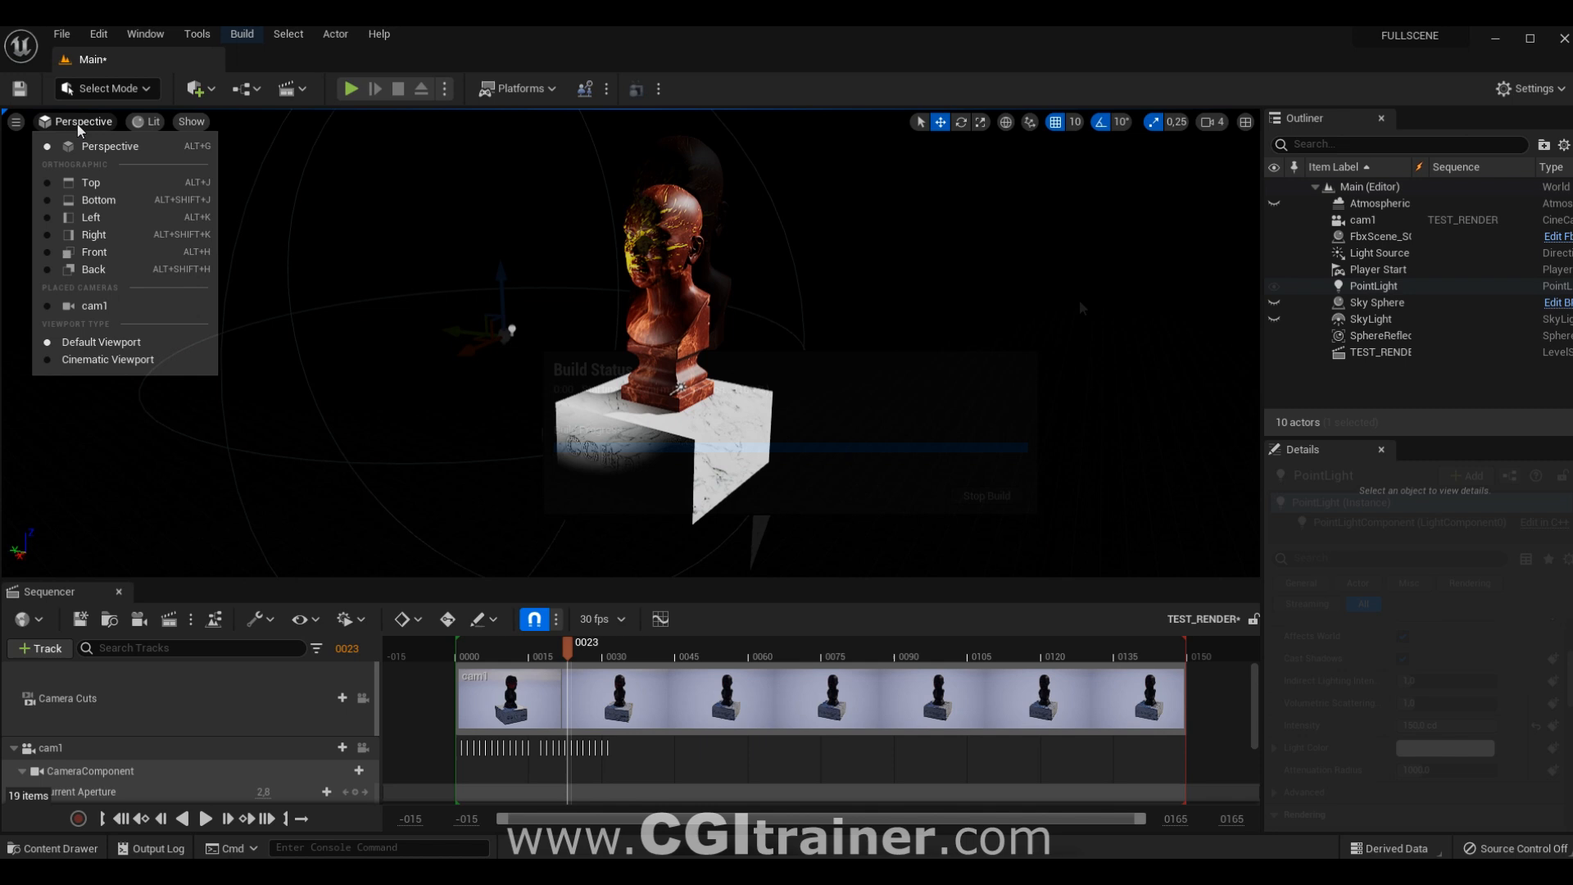
left_click(94, 306)
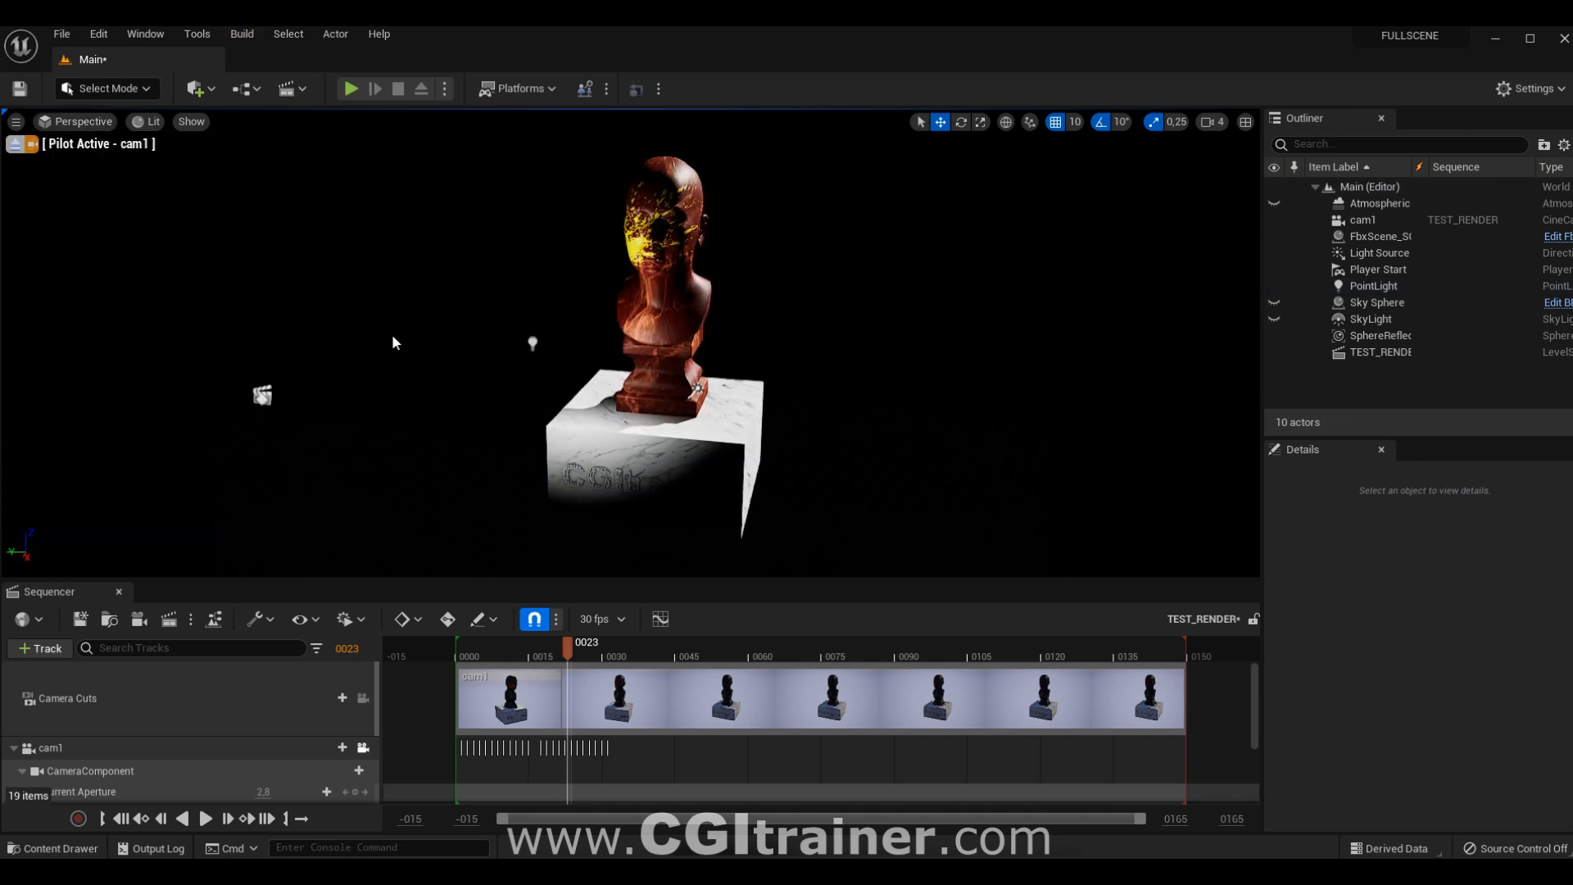
key("g")
left_click_drag(511, 698, 611, 682)
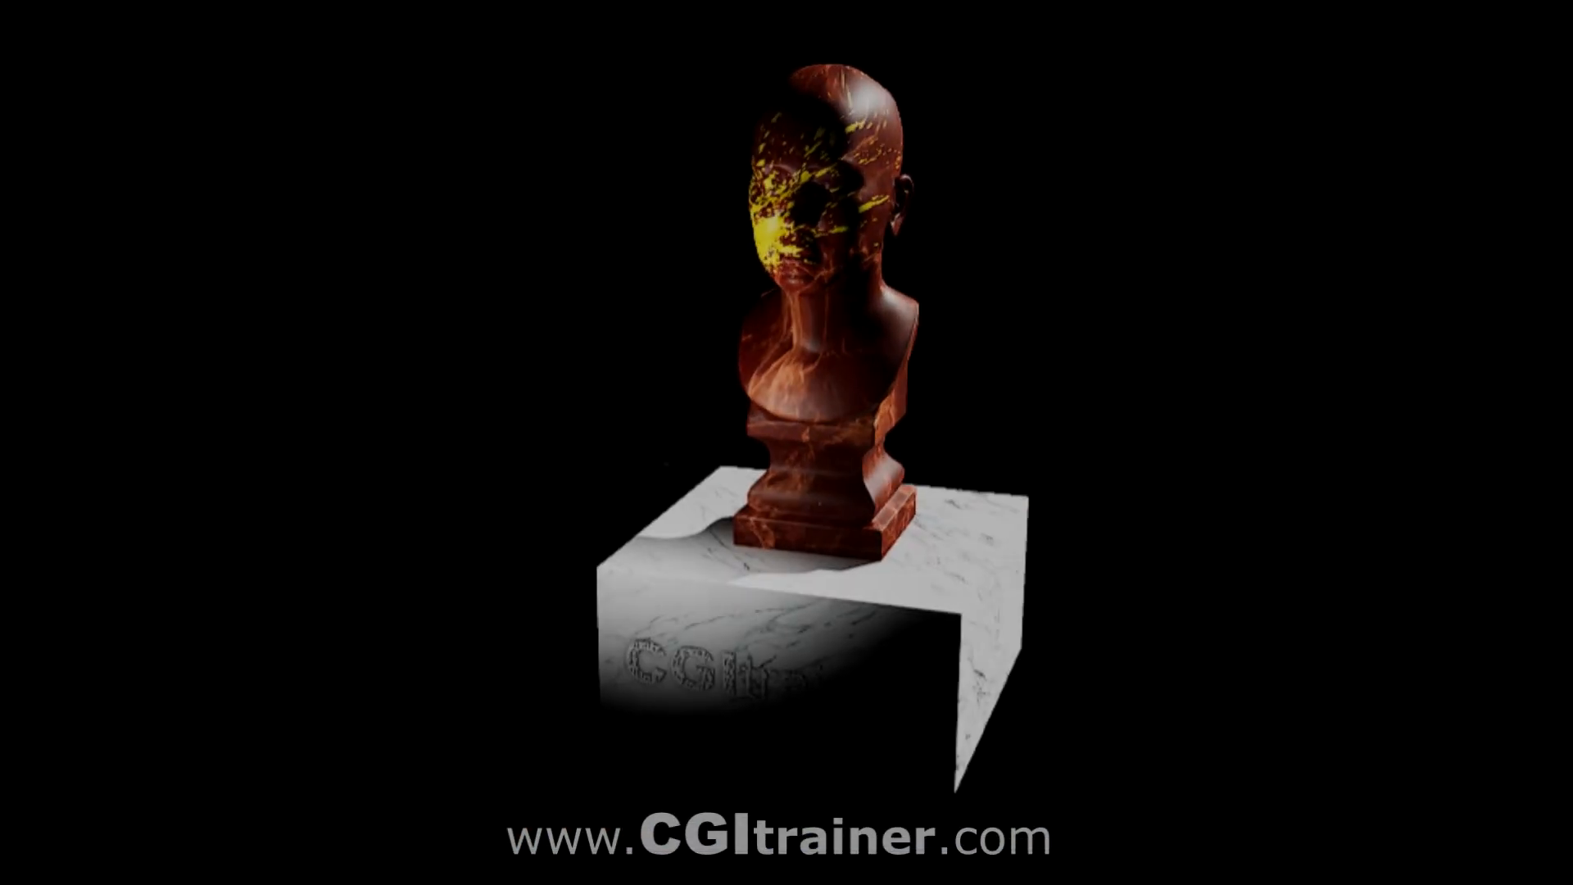